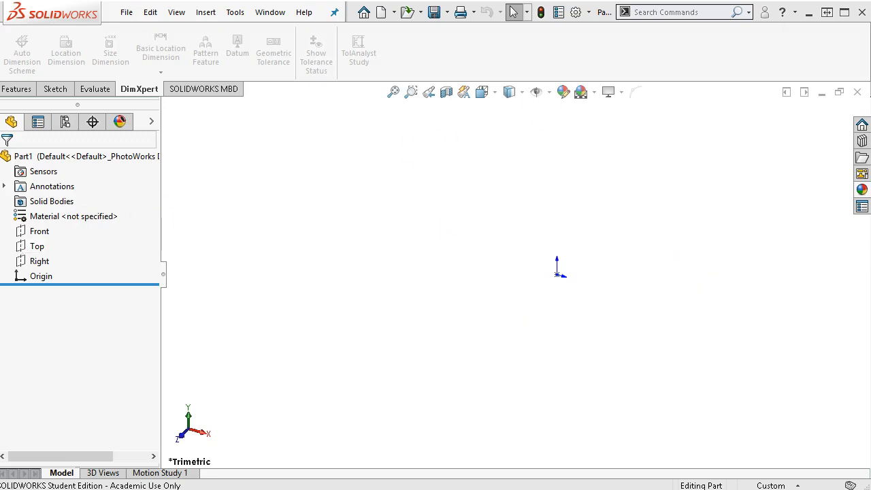
- Examine Figure P1-1 in the Kindle textbook for the plate's dimensions, hole location and thickness, and return to the SolidWorks part
left_click_drag(870, 39, 505, 24)
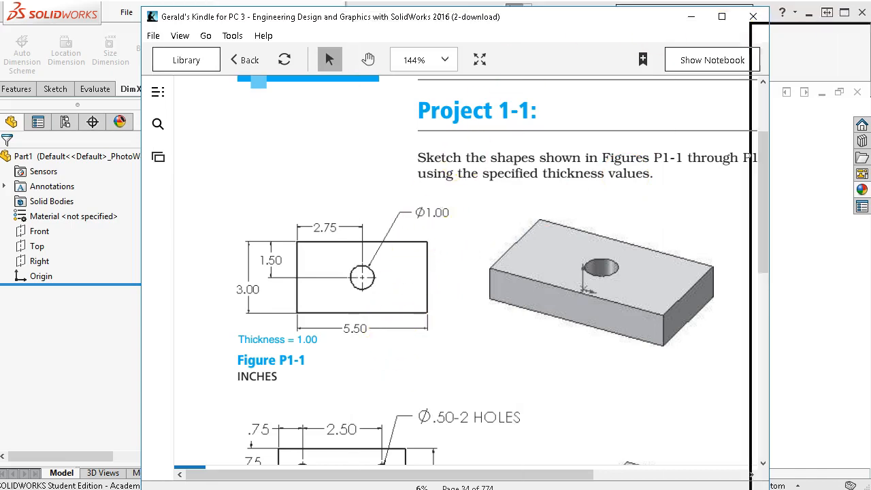
left_click(690, 16)
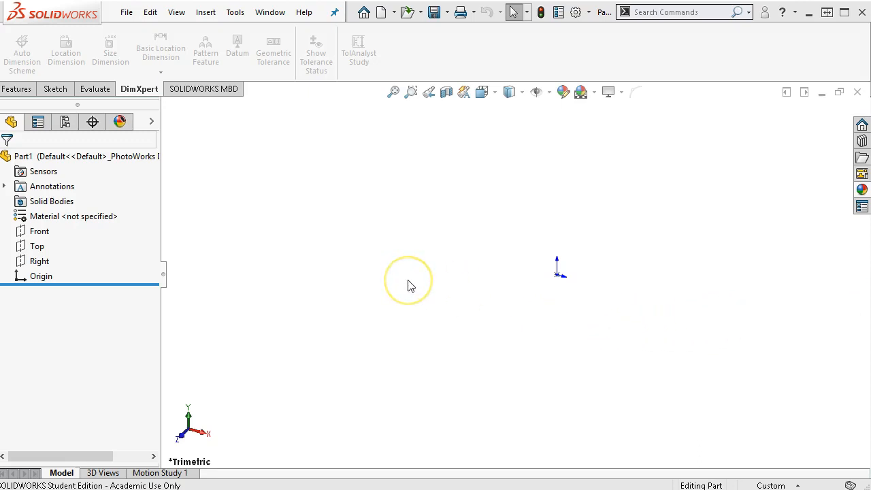
left_click(40, 232)
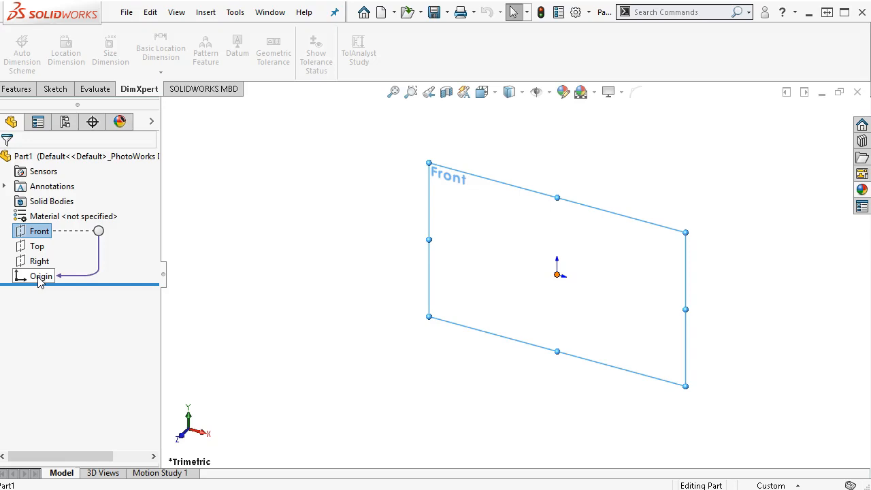
left_click(264, 268)
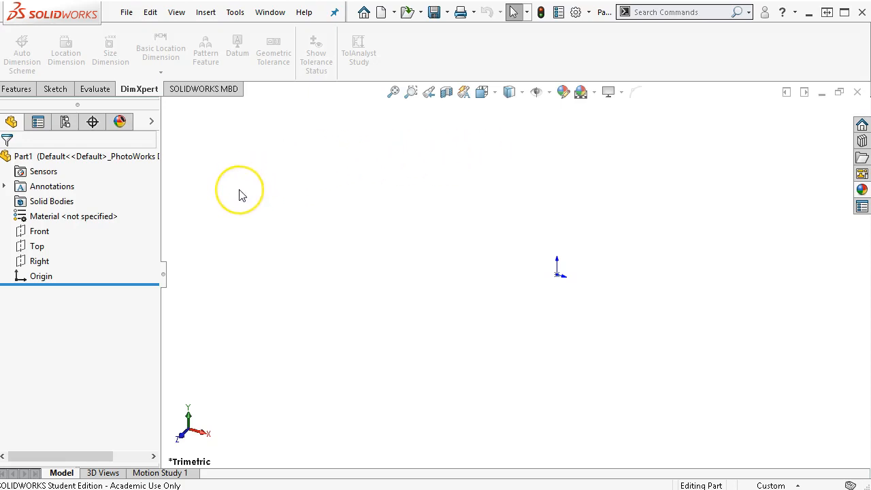
left_click(45, 89)
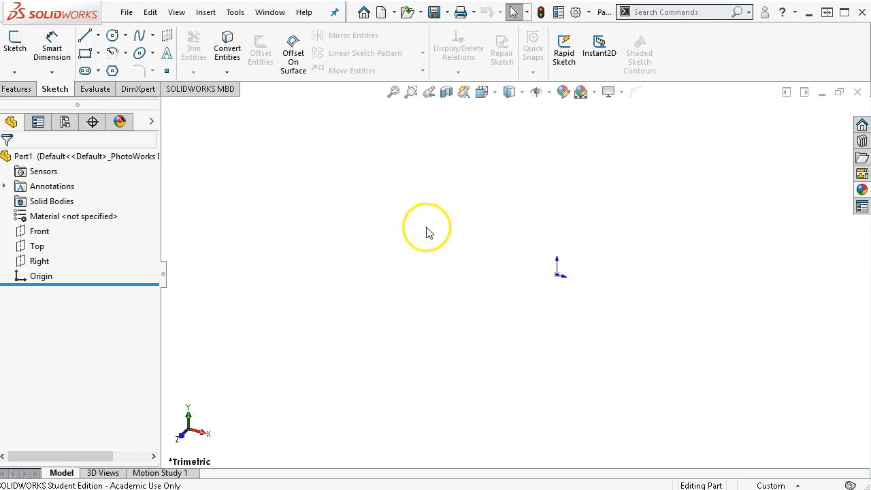
left_click(125, 14)
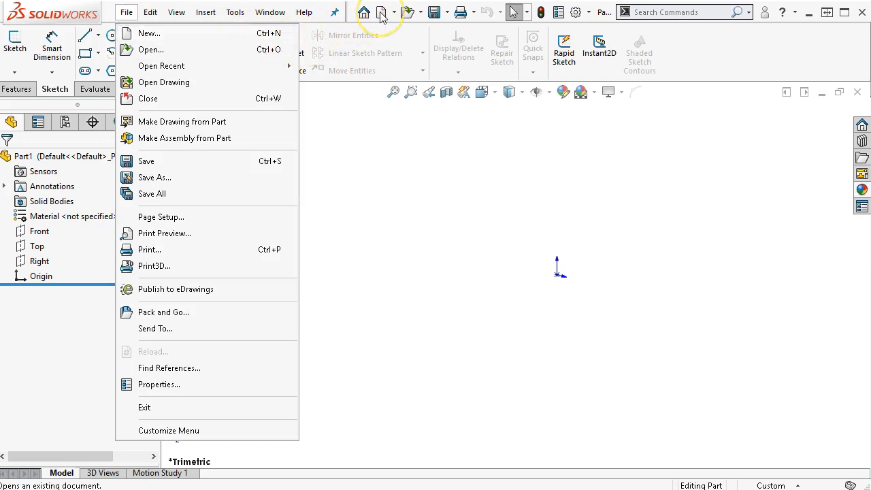
left_click(422, 178)
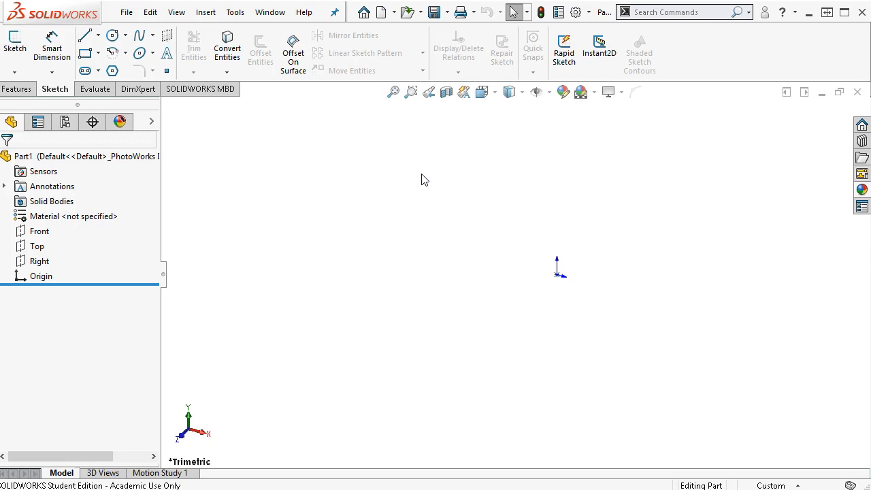
left_click(367, 179)
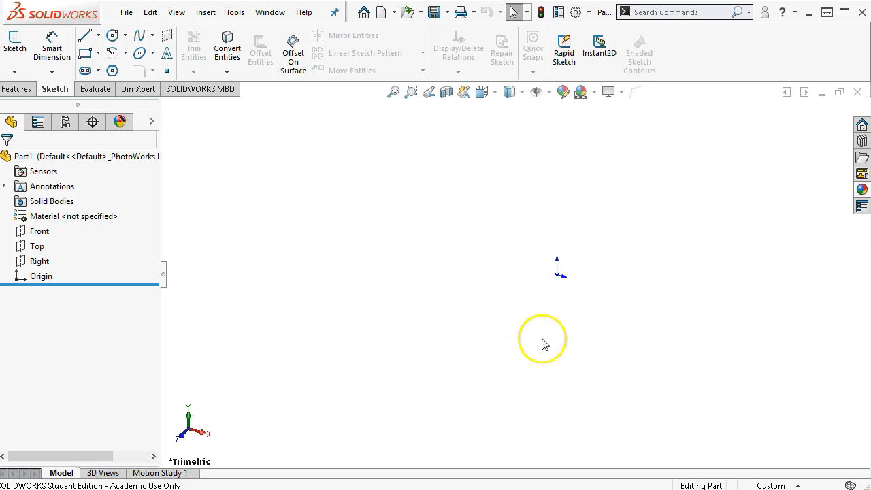
left_click(548, 92)
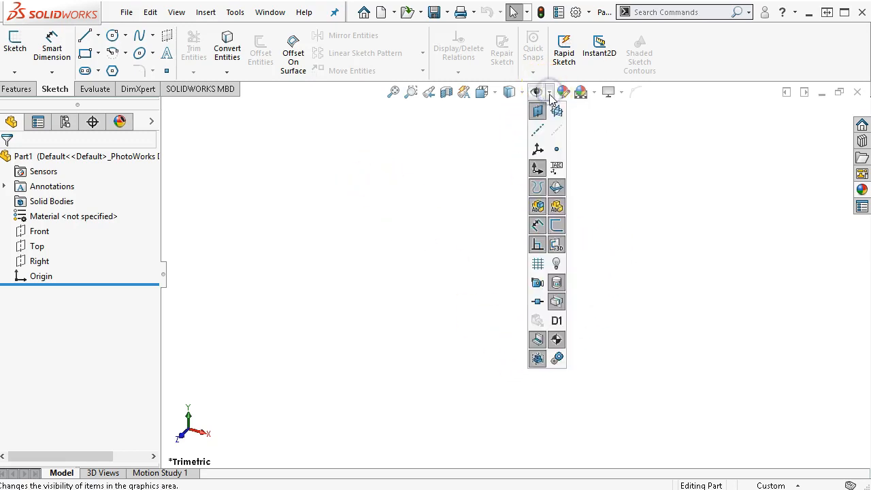
left_click(535, 170)
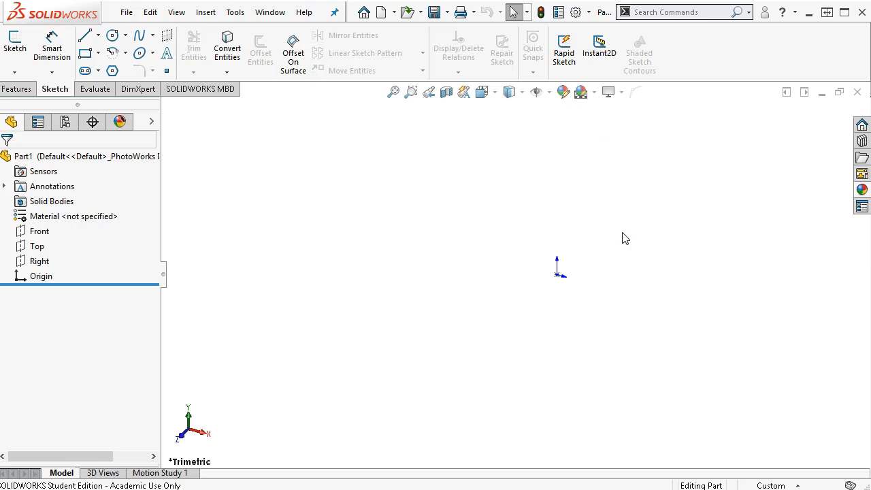
left_click(596, 236)
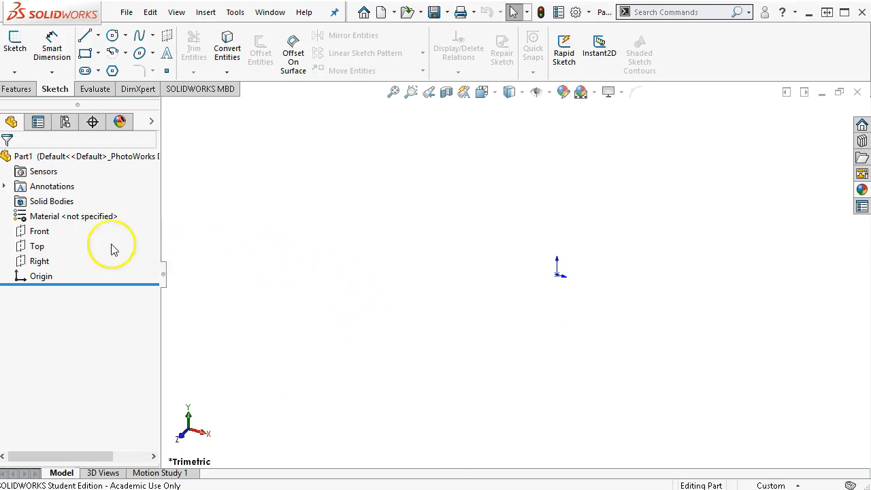
- Start a new 2D sketch on the Front plane and clear the plane selection
left_click(42, 232)
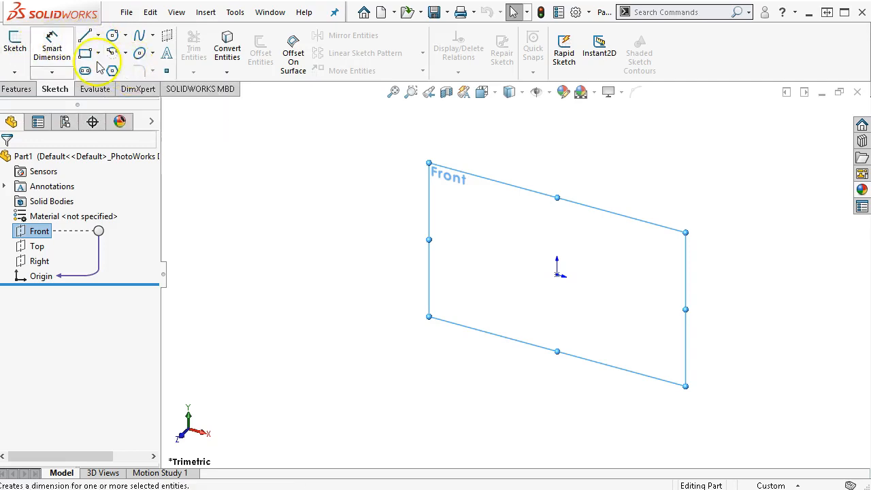
left_click(15, 72)
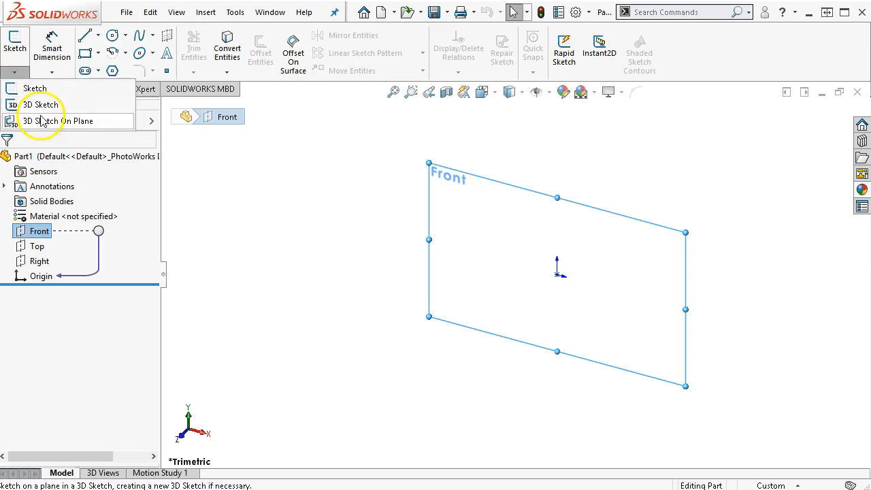
left_click(15, 72)
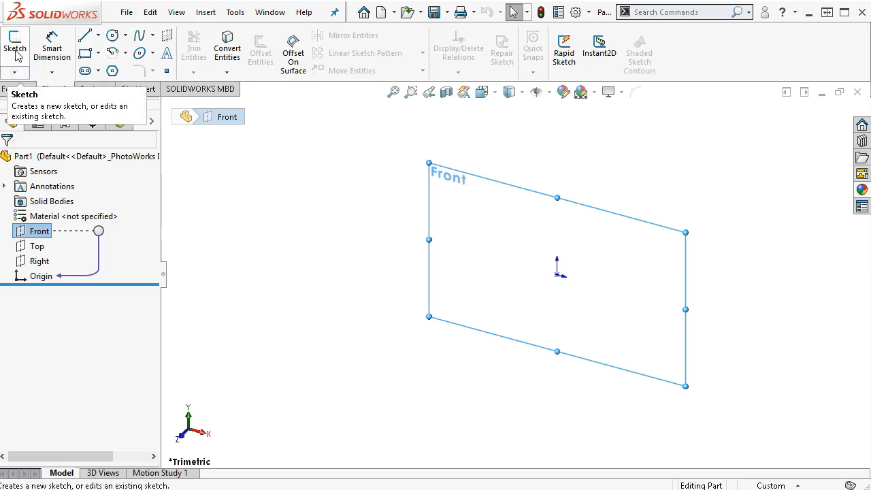
left_click(16, 52)
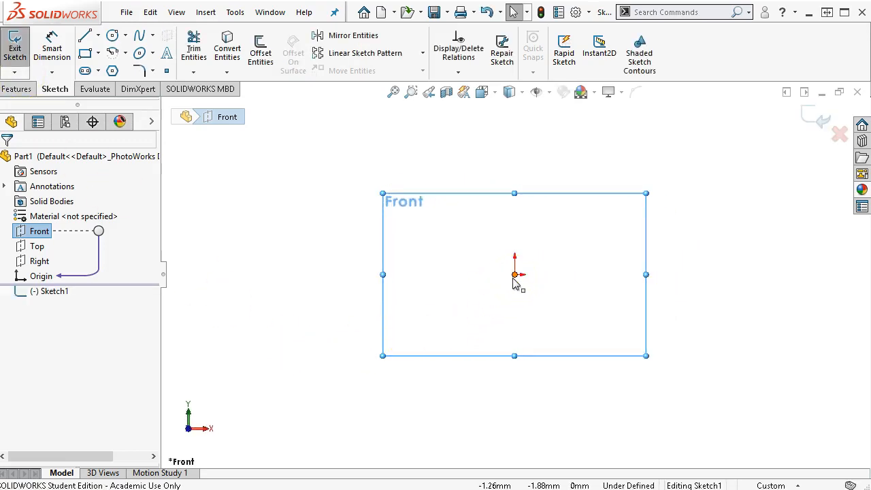
left_click(684, 269)
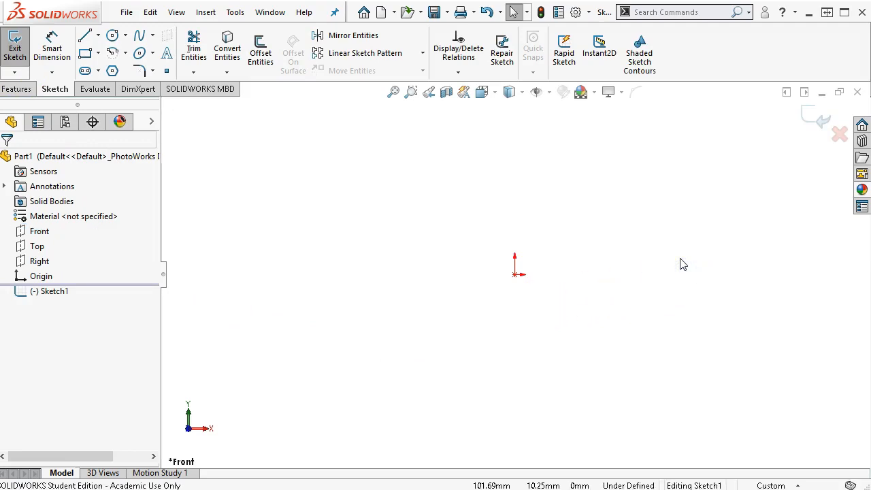
left_click(662, 249)
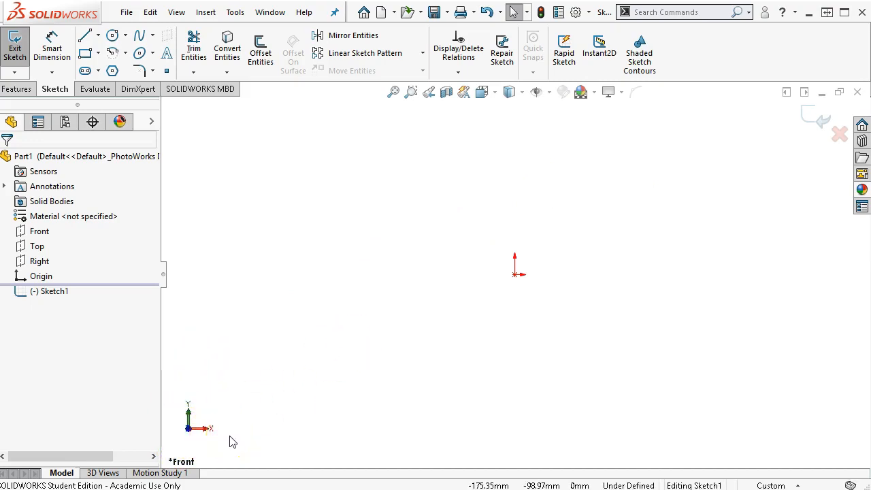
left_click(816, 124)
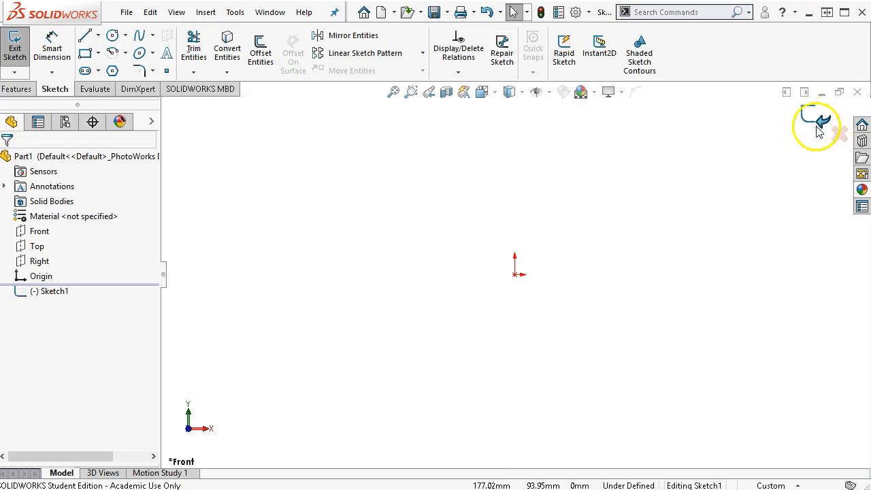
left_click(840, 138)
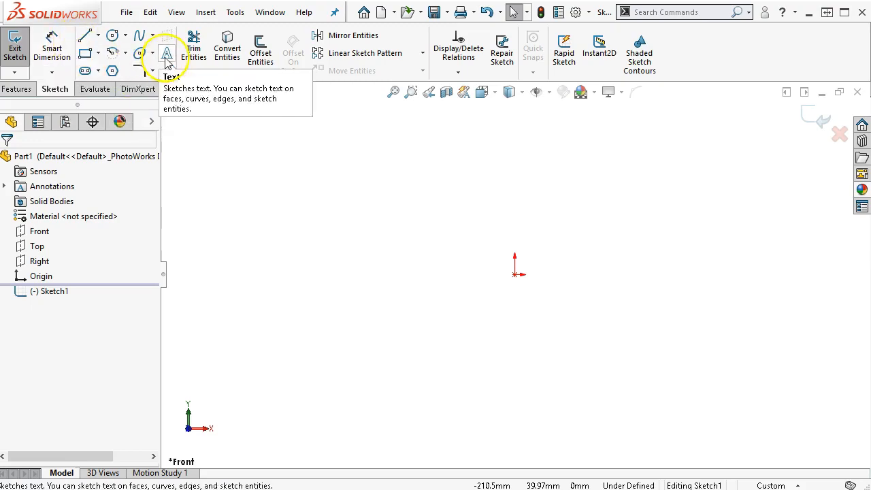
left_click(51, 73)
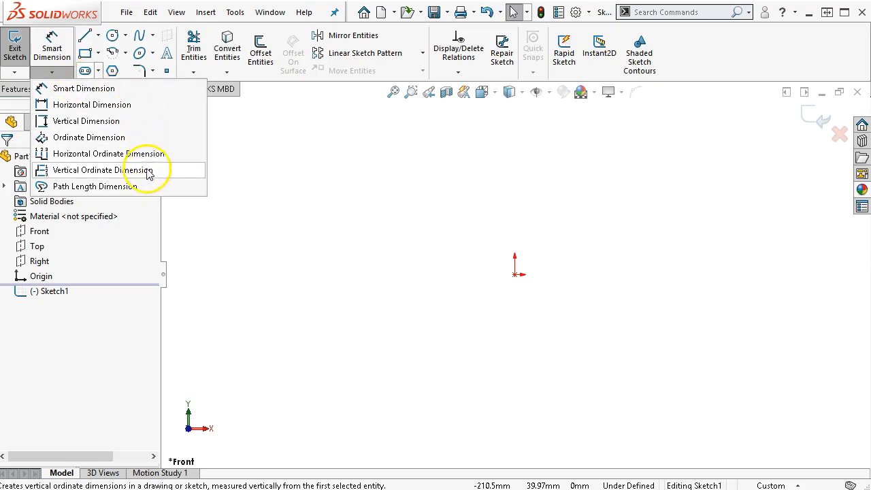
left_click(264, 183)
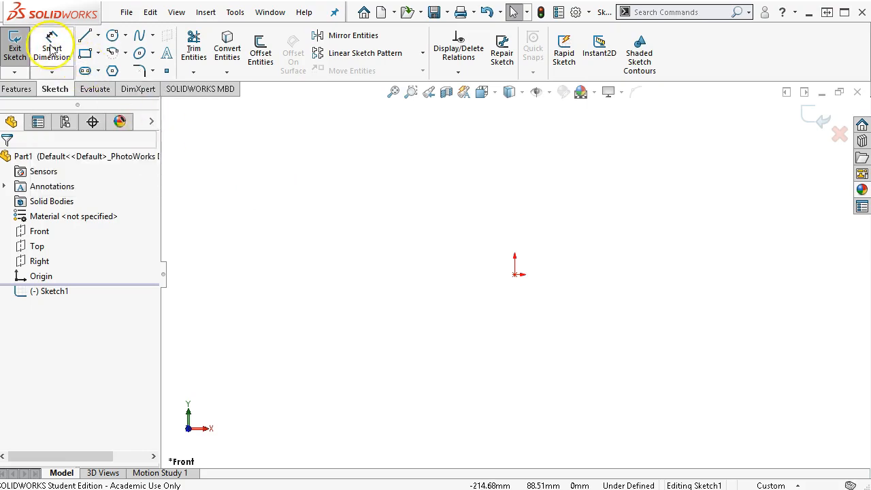
left_click(243, 184)
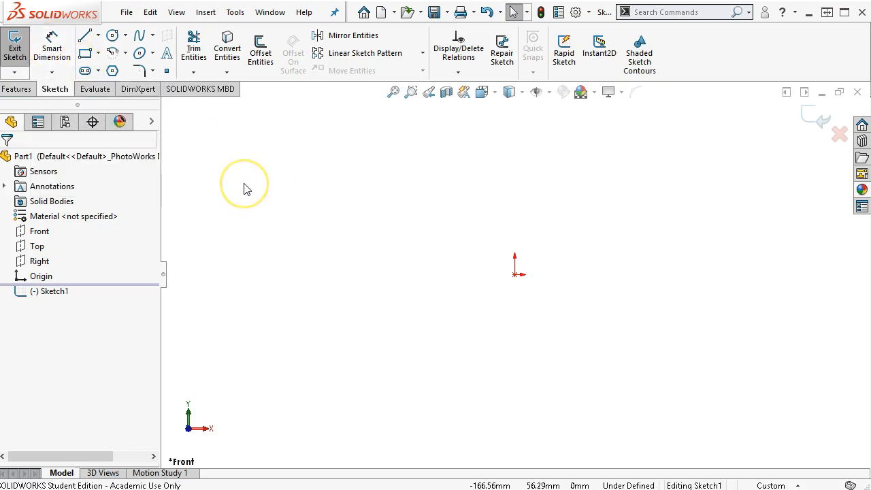
left_click(345, 135)
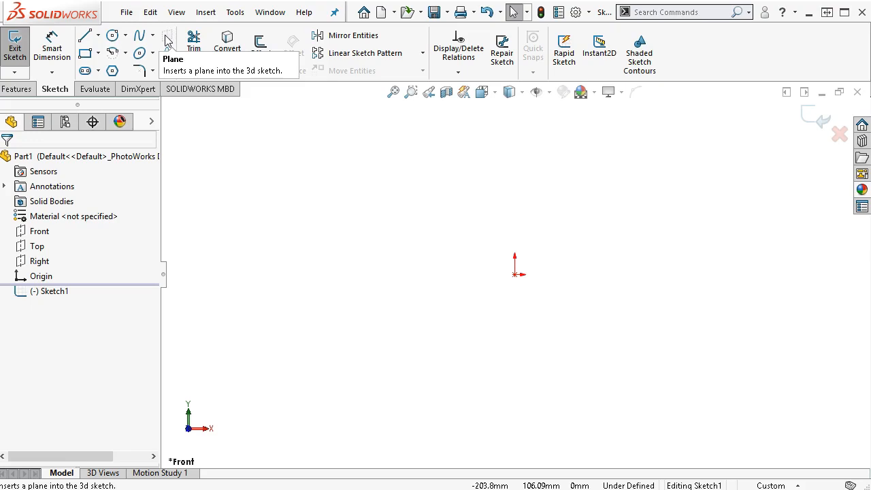
left_click(112, 54)
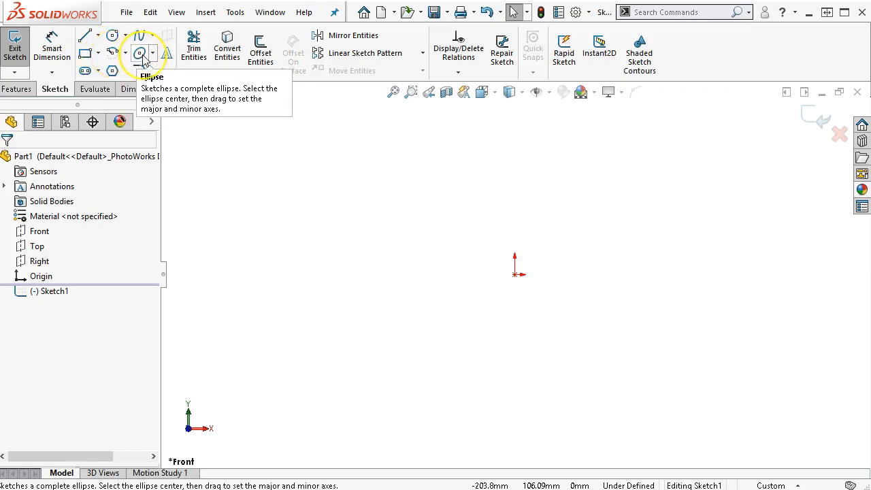
left_click(166, 55)
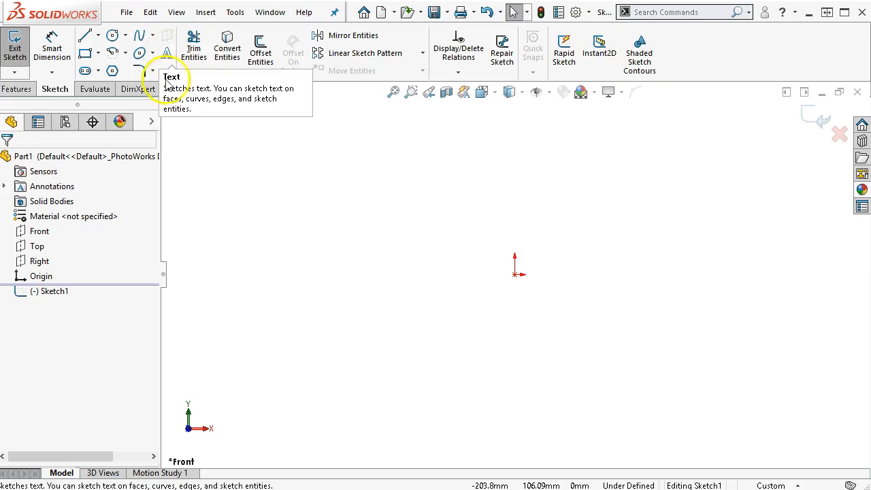
left_click(210, 161)
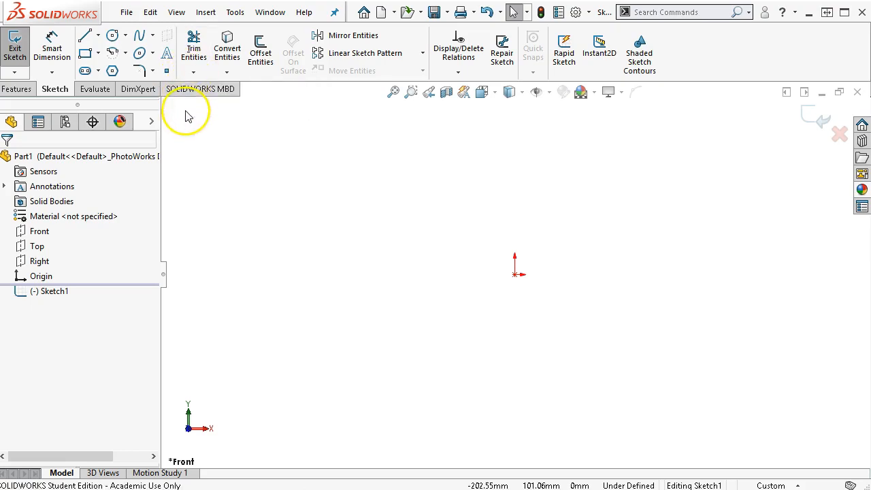
- Sketch a horizontal line about 64 mm long, starting at the origin and running in the positive X direction
left_click(98, 36)
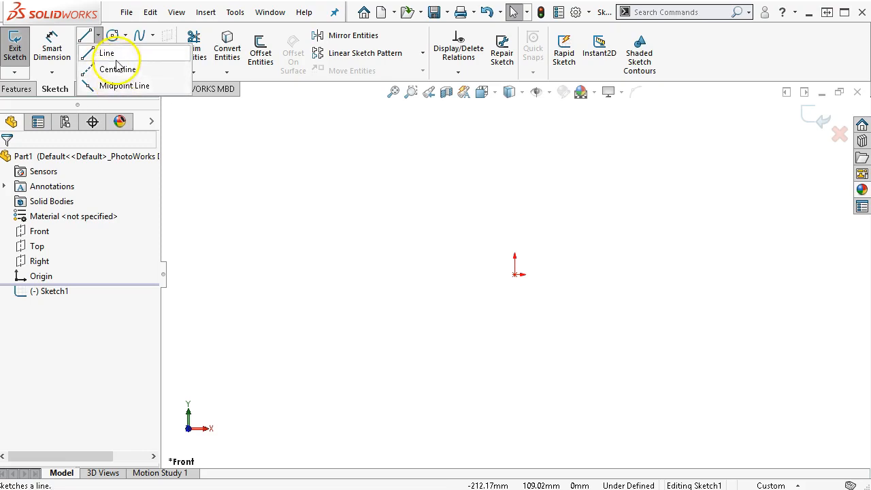
left_click(85, 37)
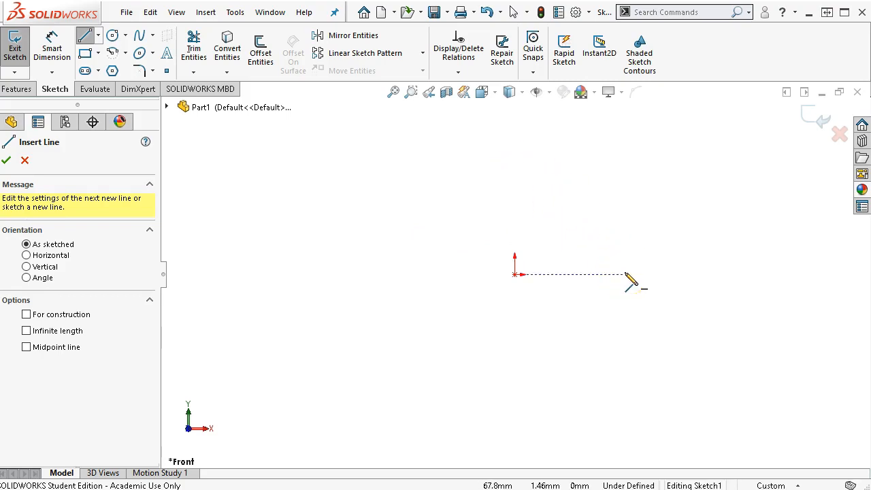
left_click(603, 274)
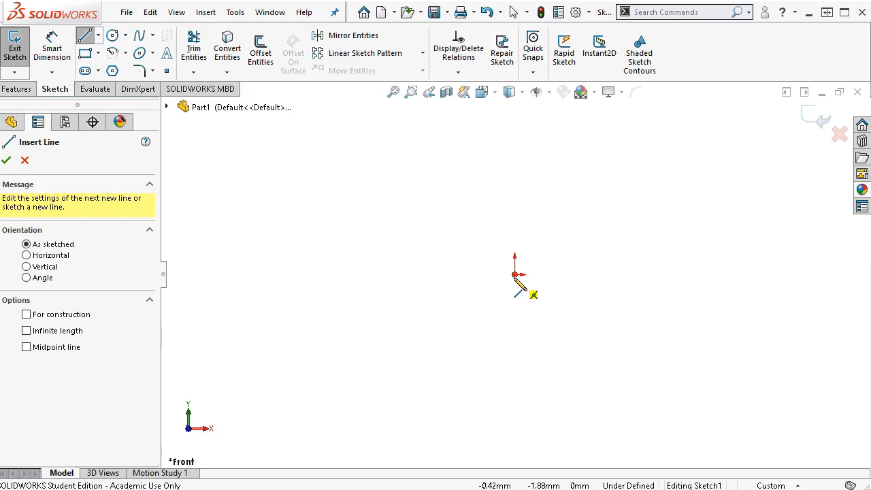
left_click_drag(515, 274, 619, 274)
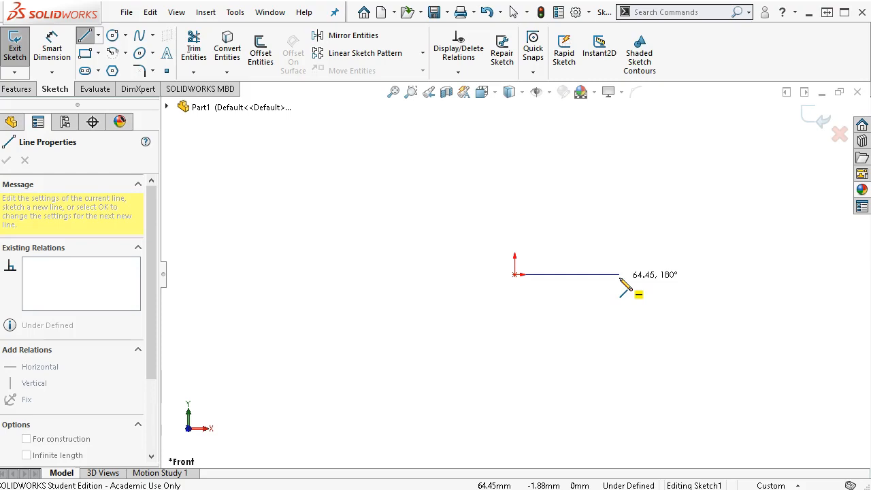
left_click(619, 275)
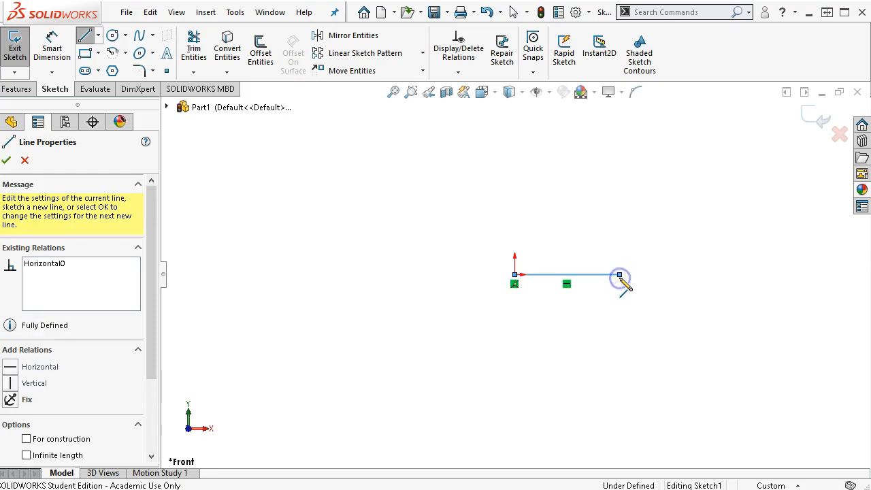
- Close the rectangle with a vertical line about 45 mm high, a horizontal line about 64 mm long and a vertical line back to the origin
left_click(626, 326)
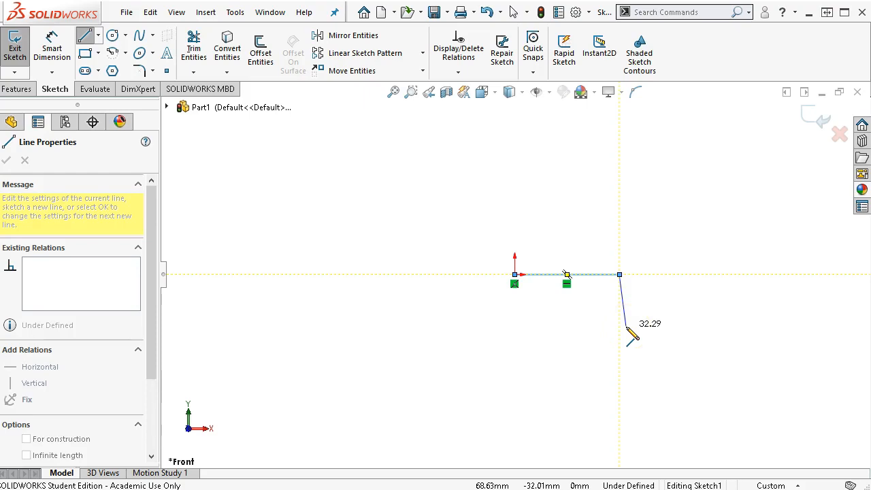
left_click_drag(630, 319, 632, 205)
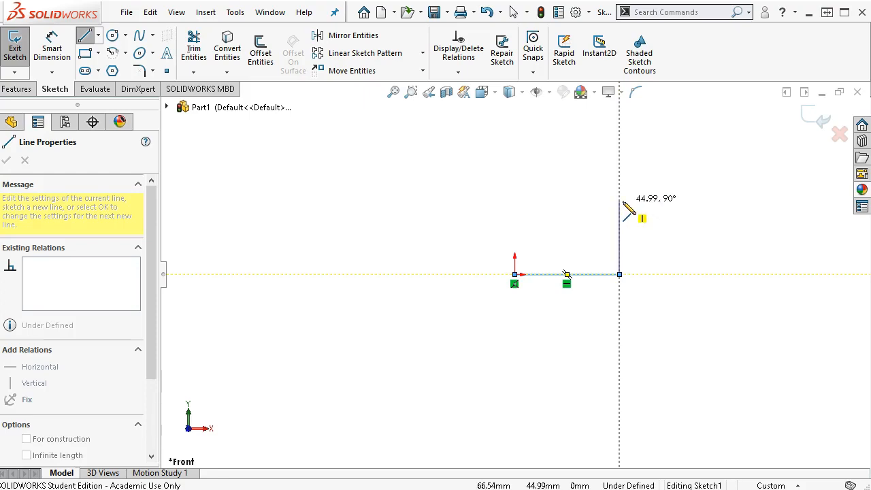
left_click(620, 202)
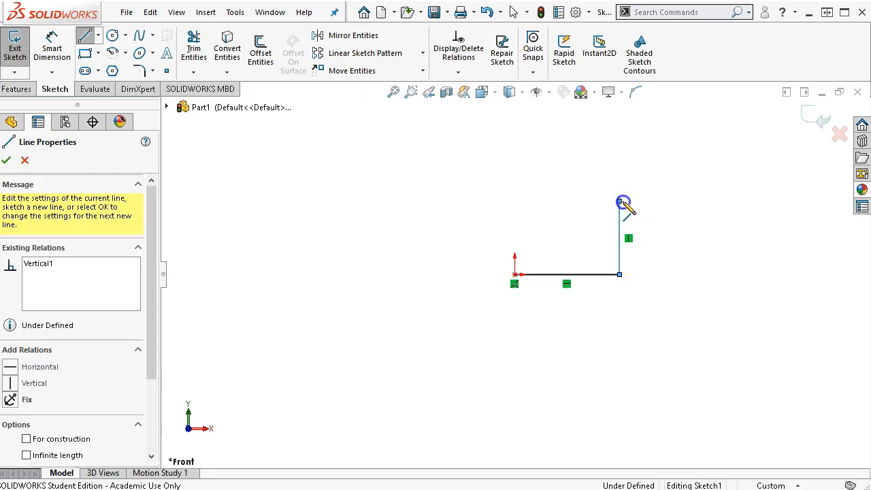
left_click_drag(534, 196, 536, 198)
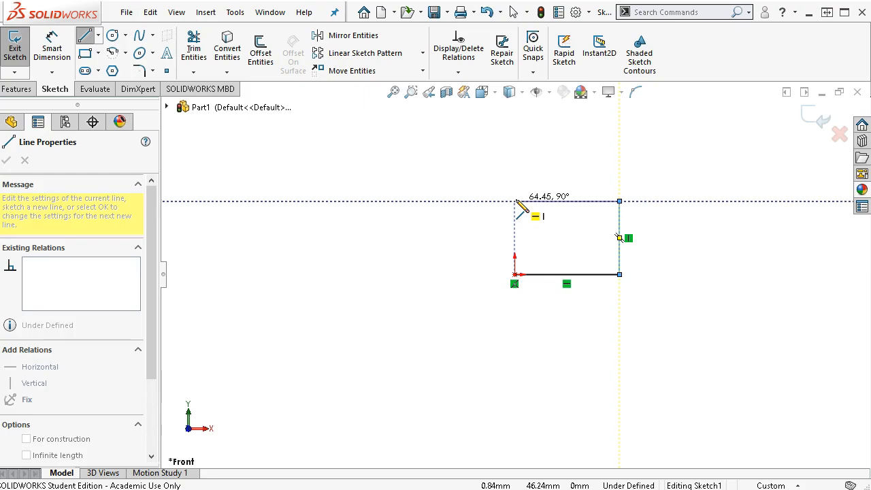
left_click(515, 201)
left_click_drag(518, 206, 515, 275)
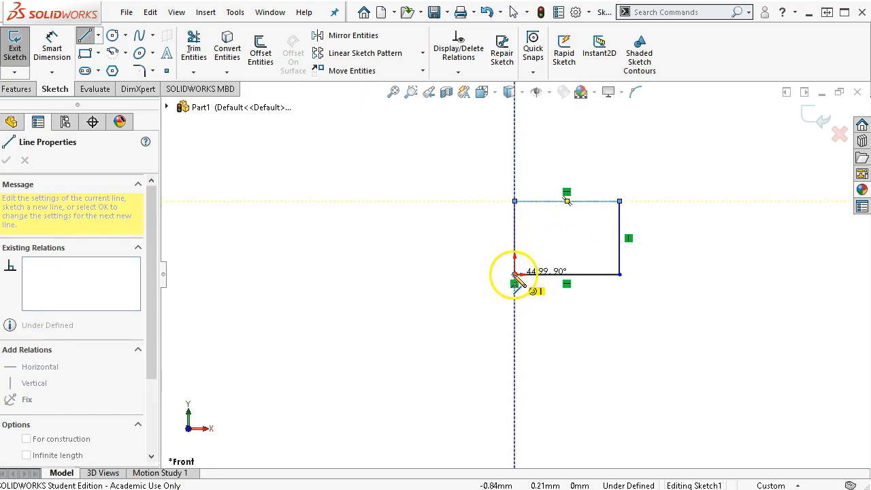
left_click(515, 275)
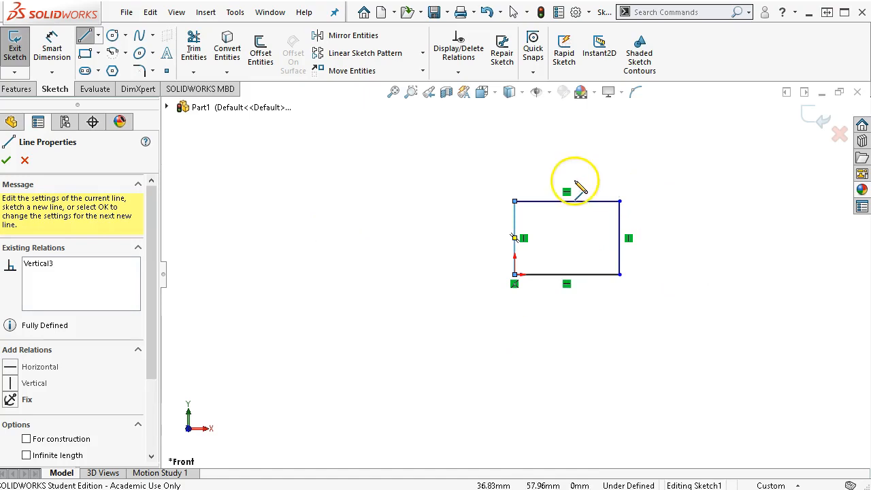
scroll(564, 190, "down", 3)
scroll(565, 259, "down", 3)
right_click(530, 247)
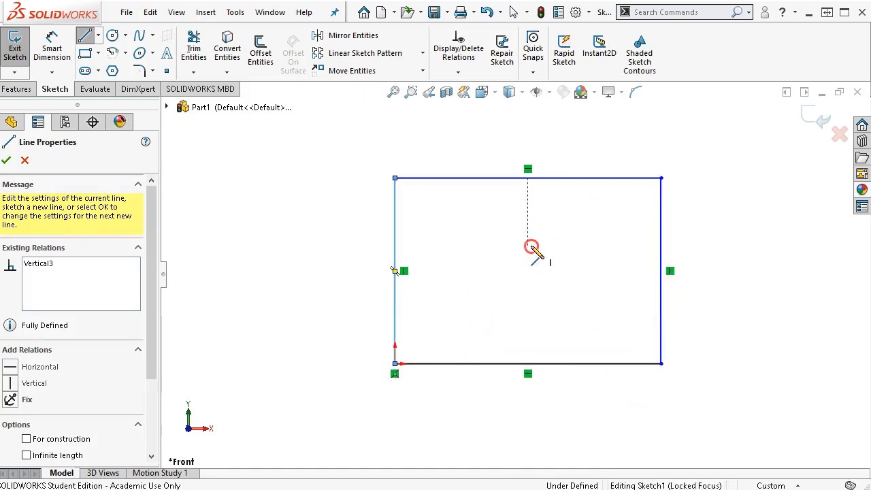
left_click(590, 258)
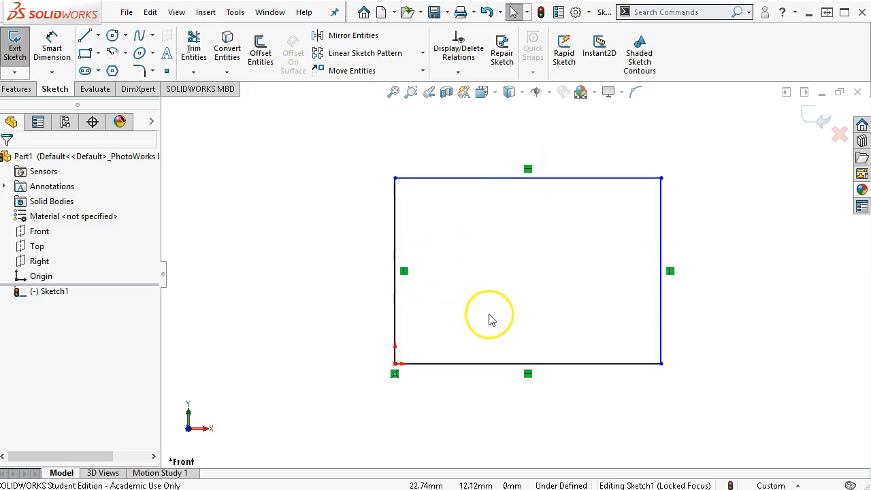
- Hide the sketch relation symbols in the graphics area
key("z")
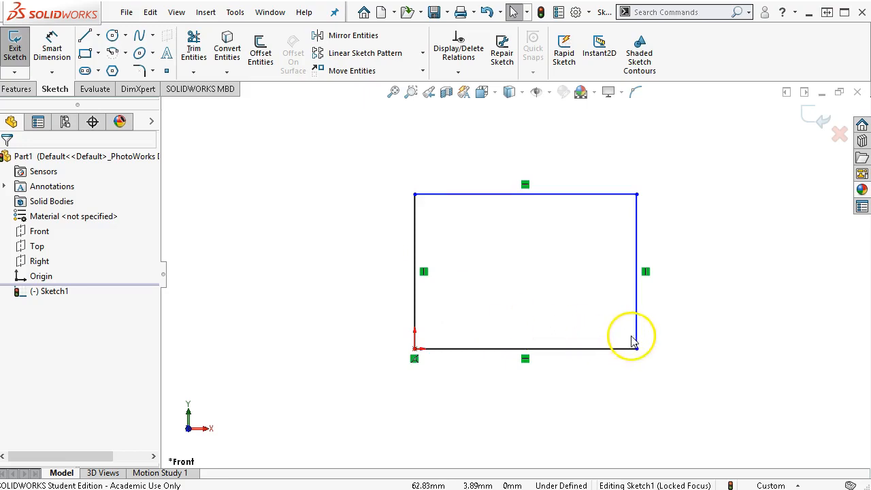
left_click(551, 93)
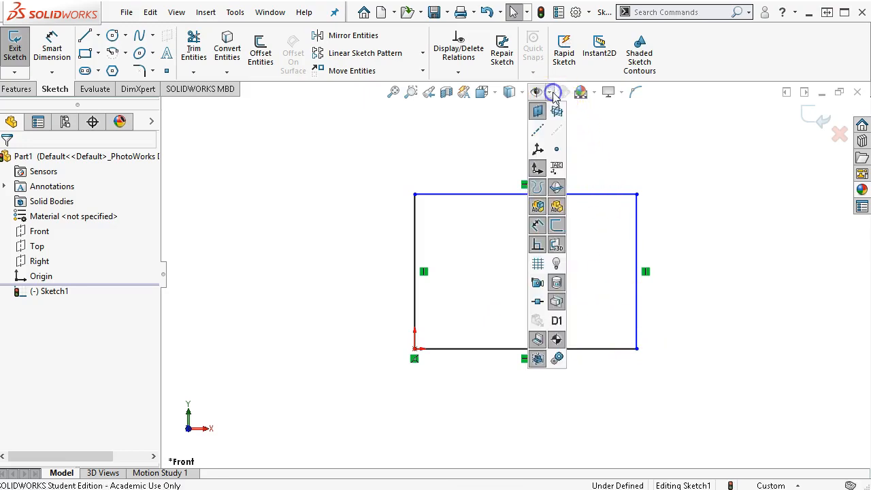
left_click(537, 246)
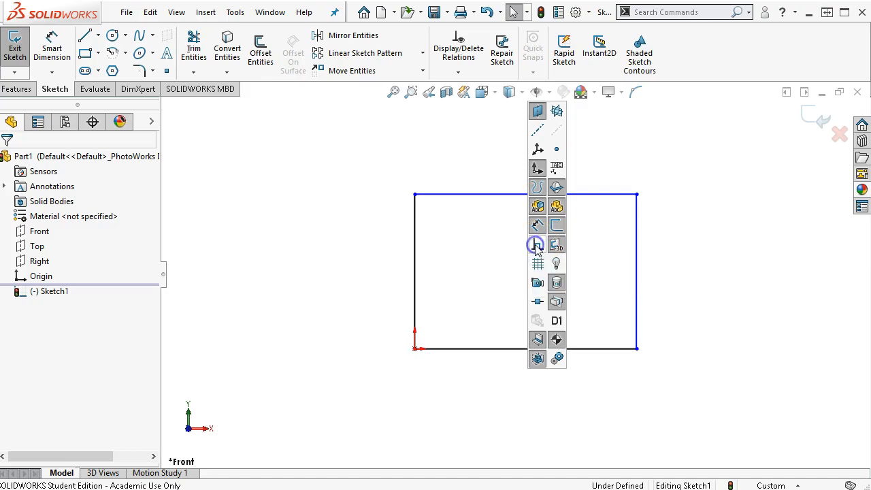
left_click(699, 301)
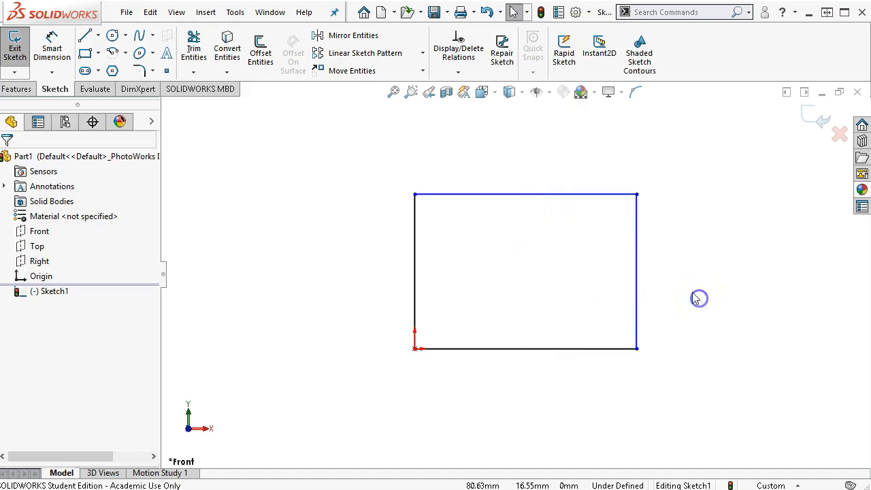
- Check the existing relation on each of the rectangle's four lines, one by one, and clear the selection
left_click(636, 317)
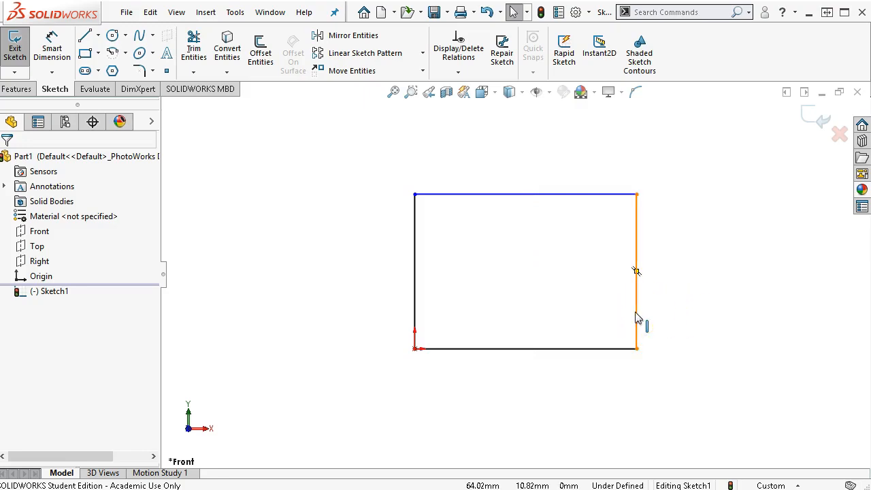
left_click(634, 311)
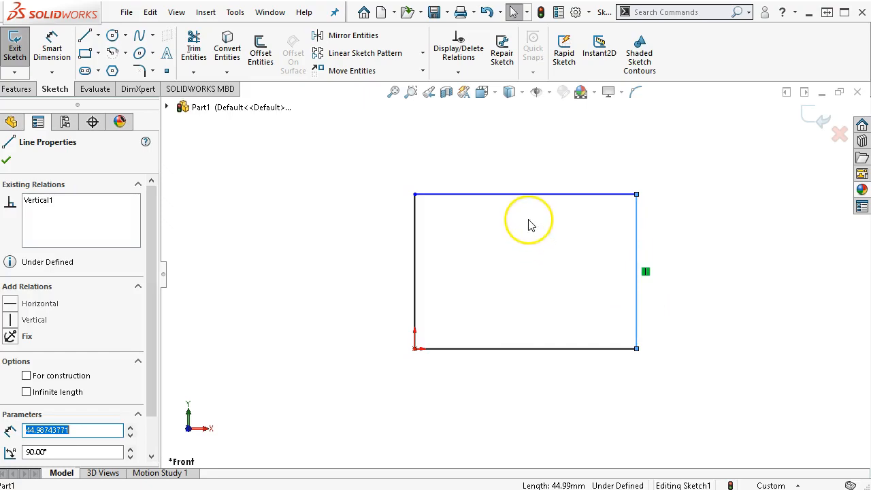
left_click(526, 196)
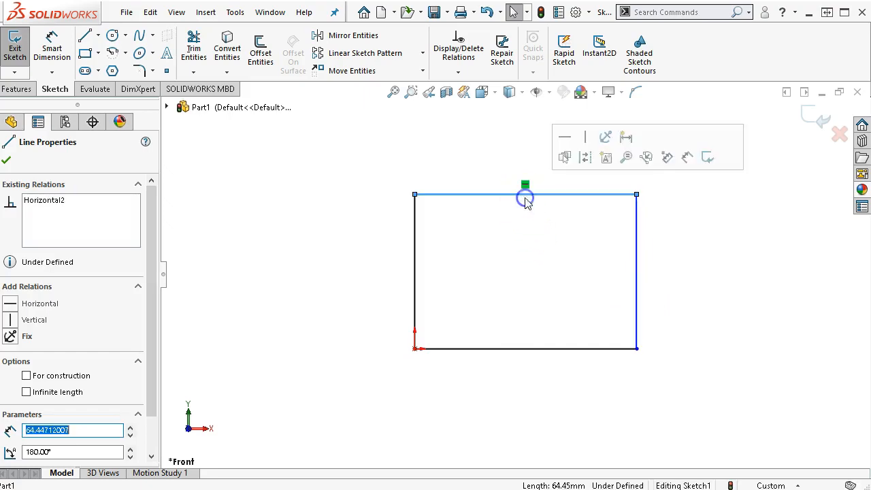
left_click(415, 289)
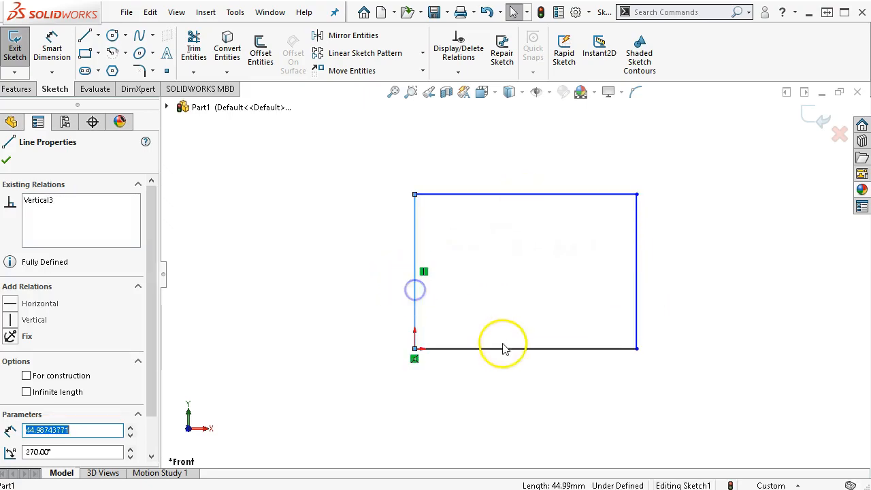
left_click(508, 349)
left_click(535, 372)
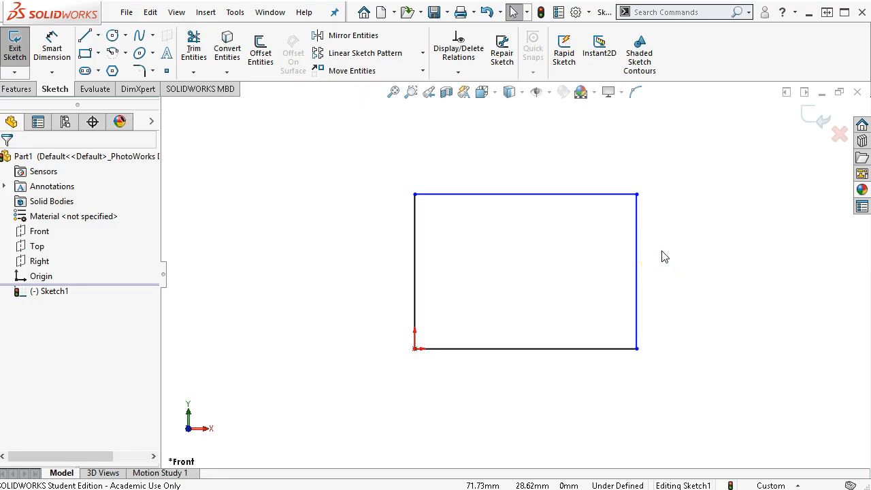
- Change the document's unit system to IPS (inch, pound, second)
scroll(665, 240, "down", 1)
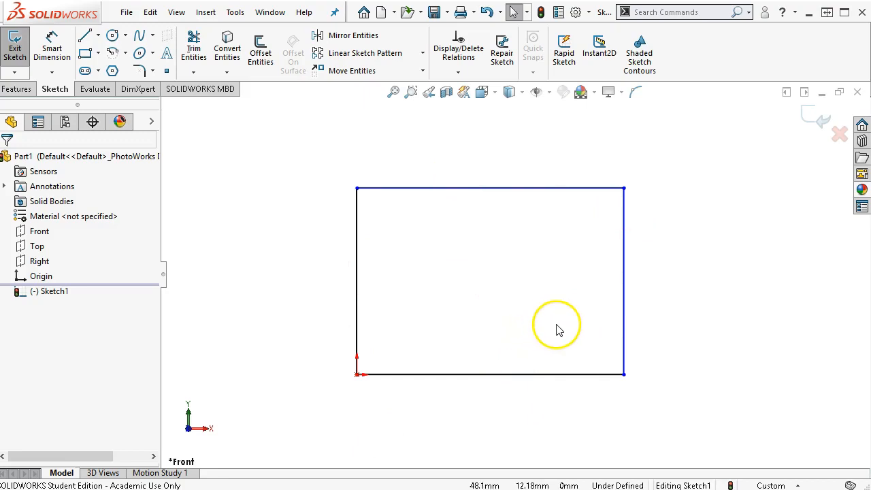
key("z")
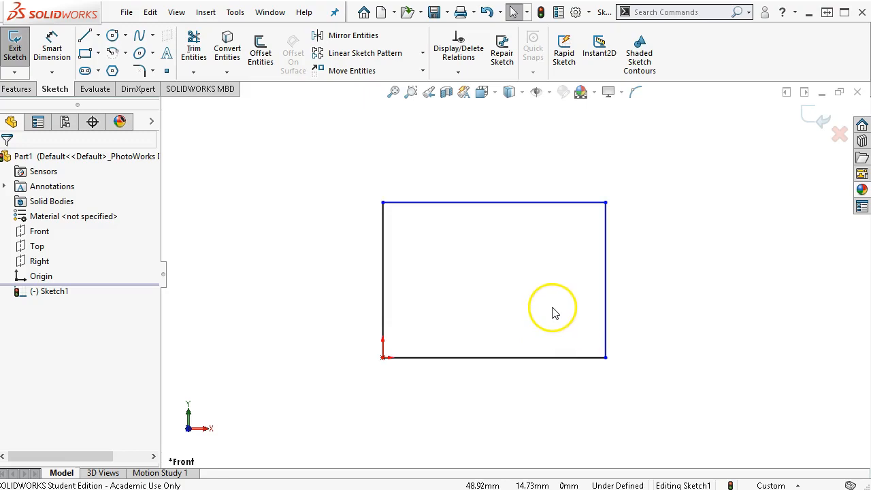
left_click(797, 482)
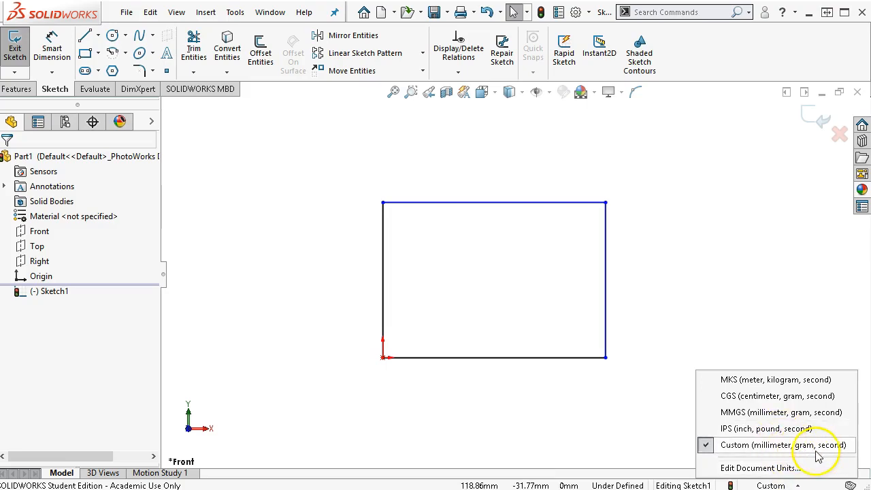
left_click(784, 467)
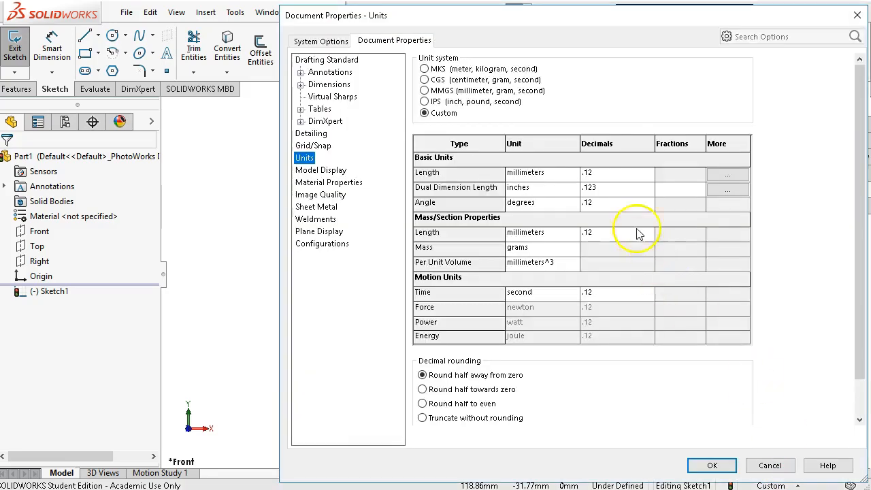
left_click(425, 101)
left_click(712, 465)
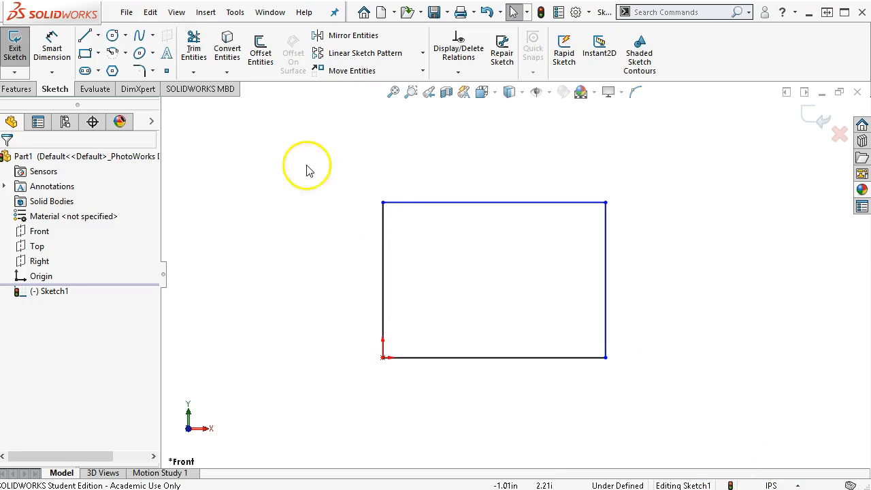
- Try resizing the rectangle freely by its upper-right corner, ending at about X 3.45 in, Y 1.97 in
key("z")
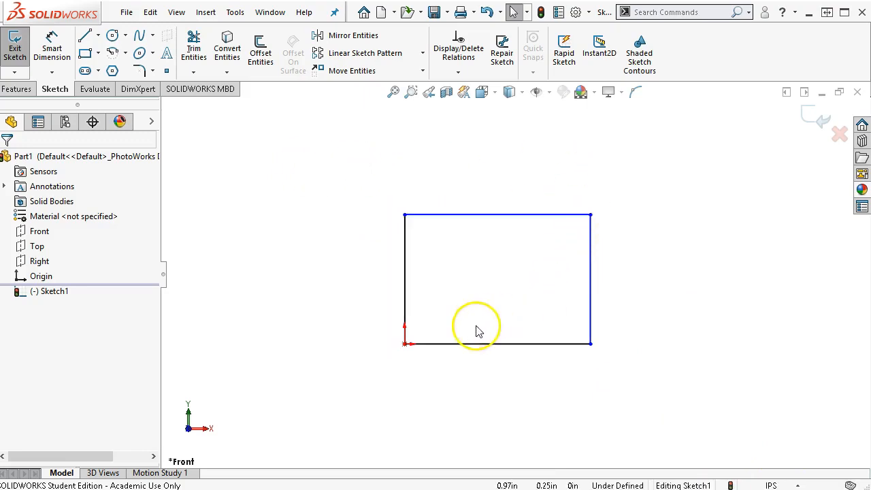
left_click_drag(591, 216, 546, 243)
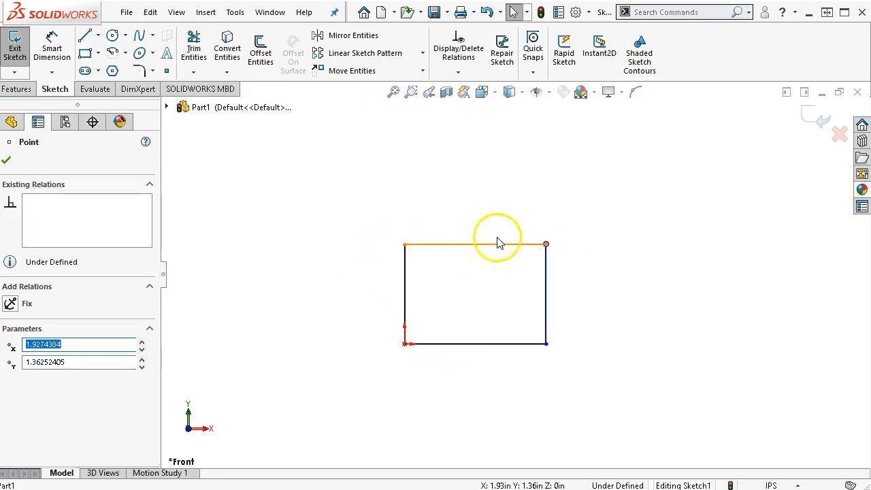
left_click_drag(546, 244, 689, 155)
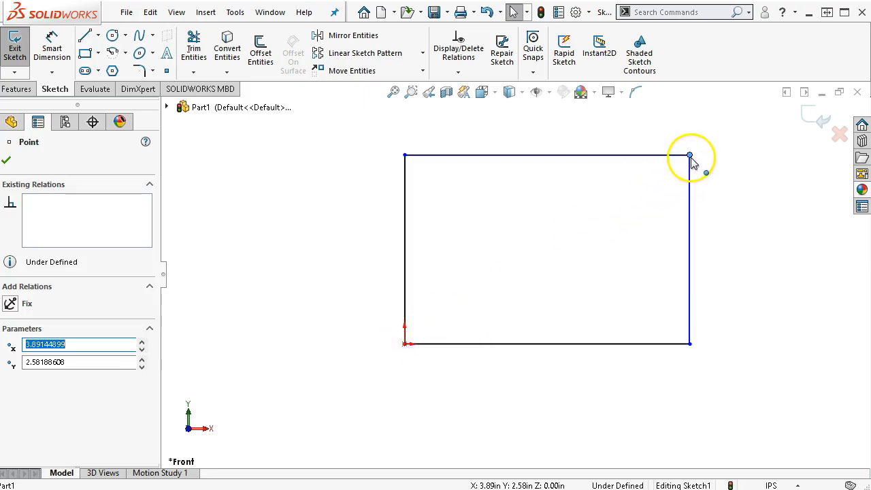
left_click_drag(689, 155, 407, 166)
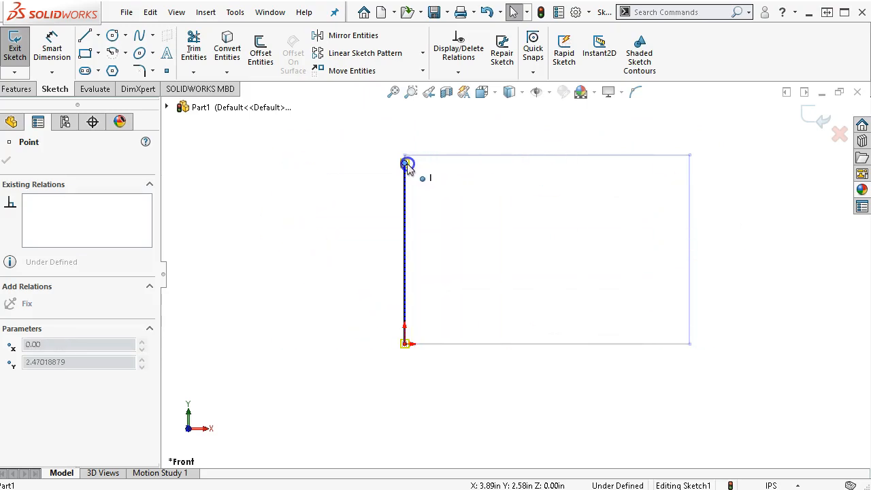
left_click_drag(407, 166, 658, 204)
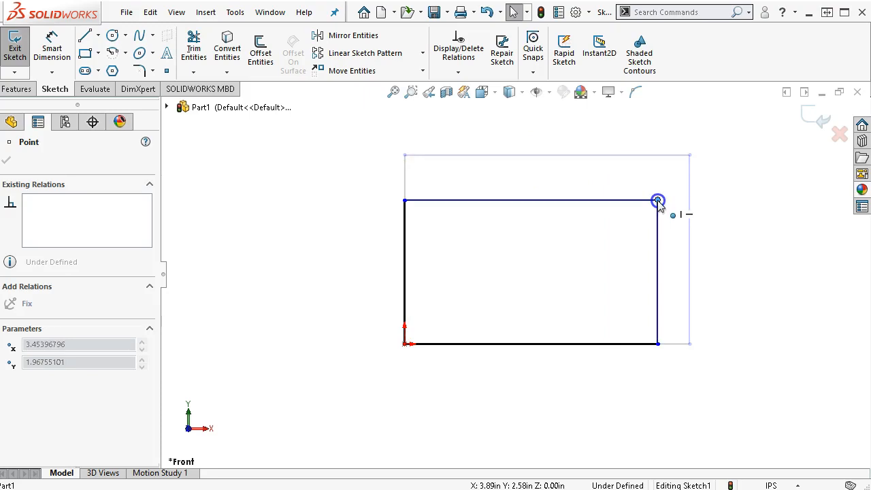
left_click_drag(658, 204, 658, 204)
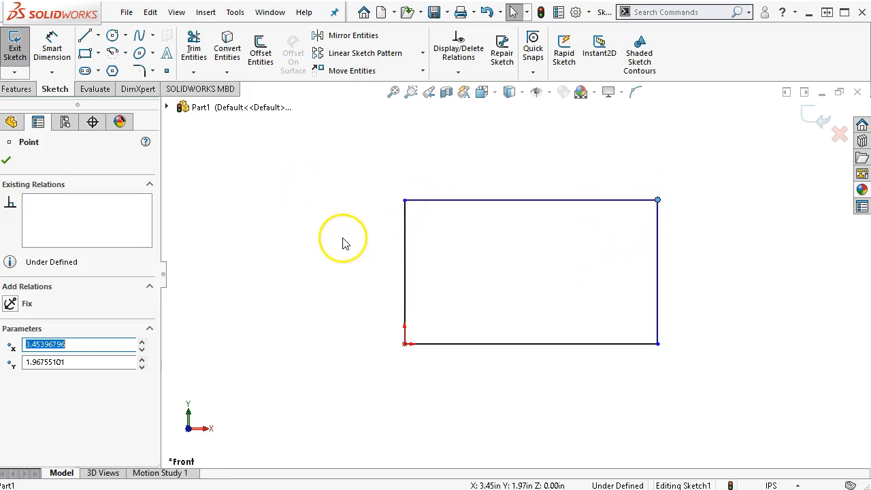
- Set the rectangle's upper-right corner point to X 5.50 in and Y 3.00 in
double_click(77, 342)
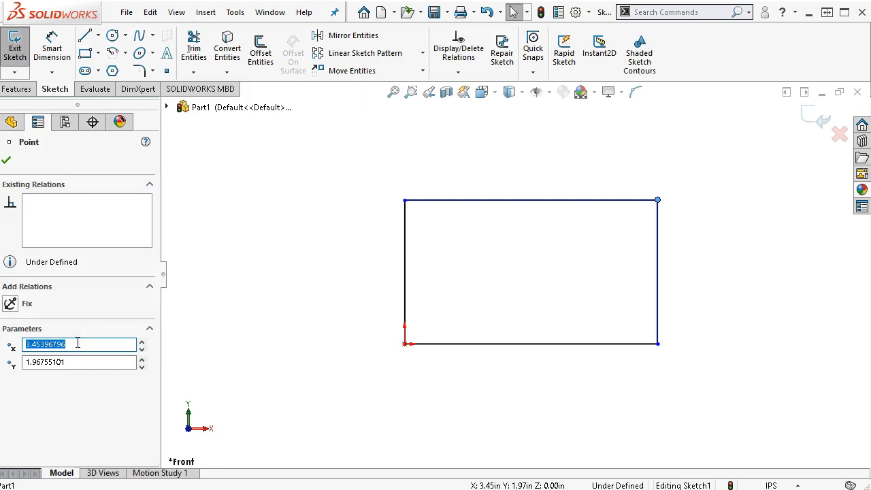
type("5.5")
left_click(63, 360)
double_click(67, 361)
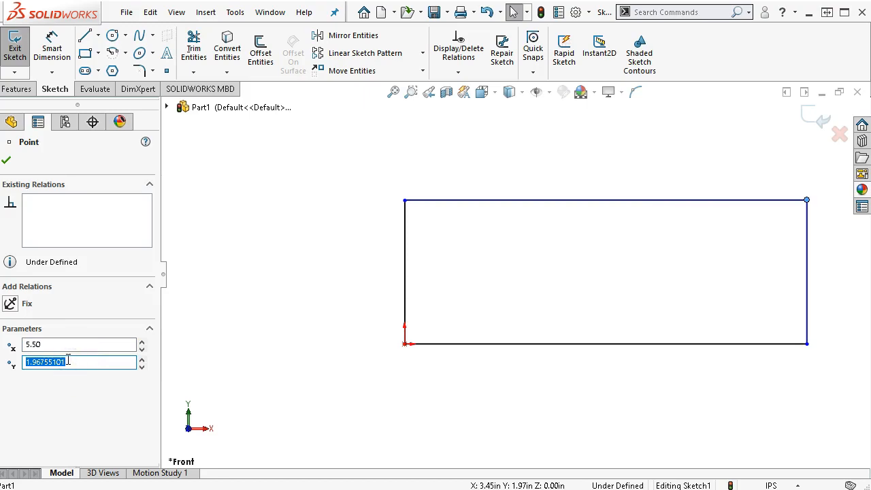
type("3.")
key("Return")
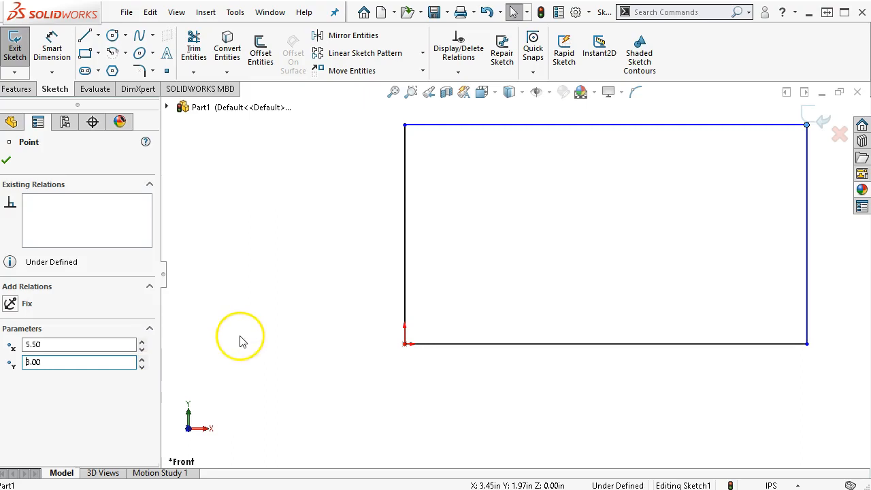
scroll(708, 276, "up", 2)
scroll(708, 276, "down", 1)
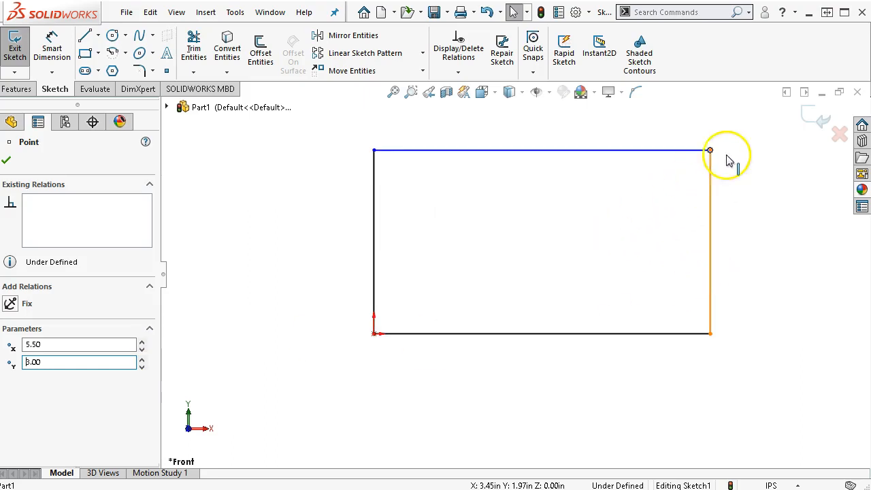
- Move the upper-right corner freely to about X 4.13 in, Y 2.41 in, and restore it to X 5.50 in, Y 3.00 in
left_click_drag(710, 151, 626, 185)
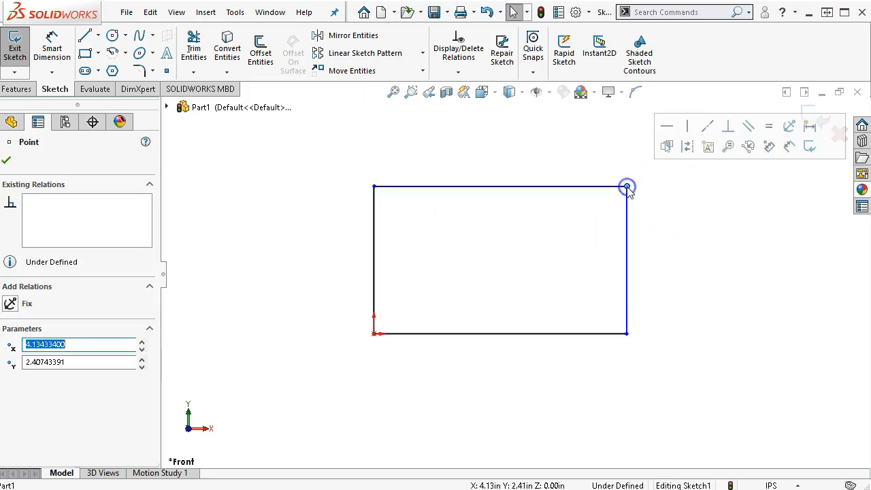
left_click(653, 291)
left_click(653, 313)
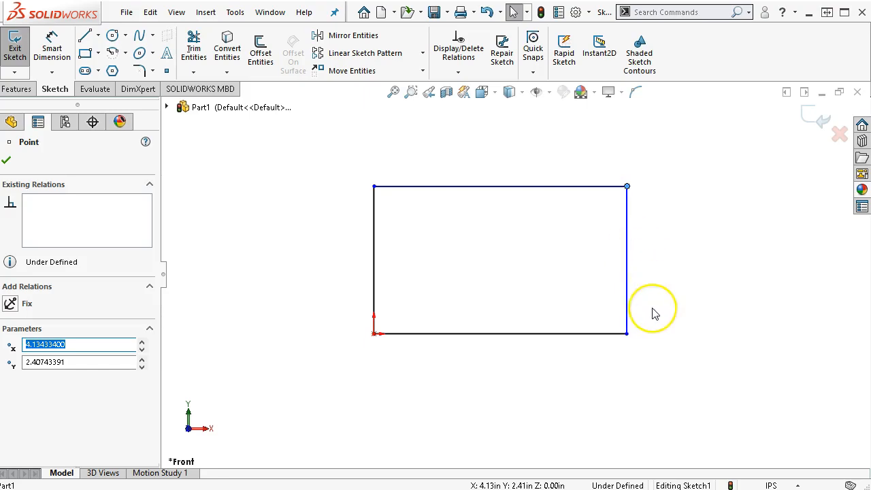
type("5.50")
key("Tab")
type("3.00")
key("Return")
left_click(555, 242)
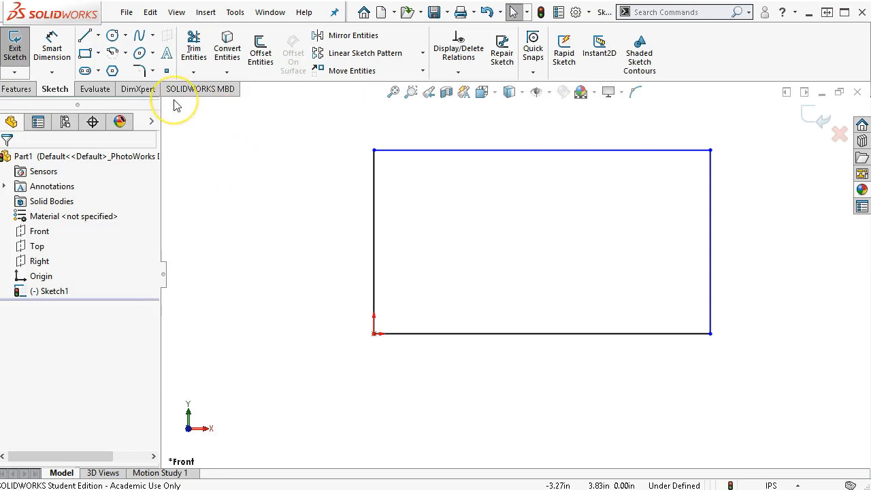
- Add a Smart Dimension to the rectangle's bottom edge, place it below the profile and accept its current length
left_click(48, 58)
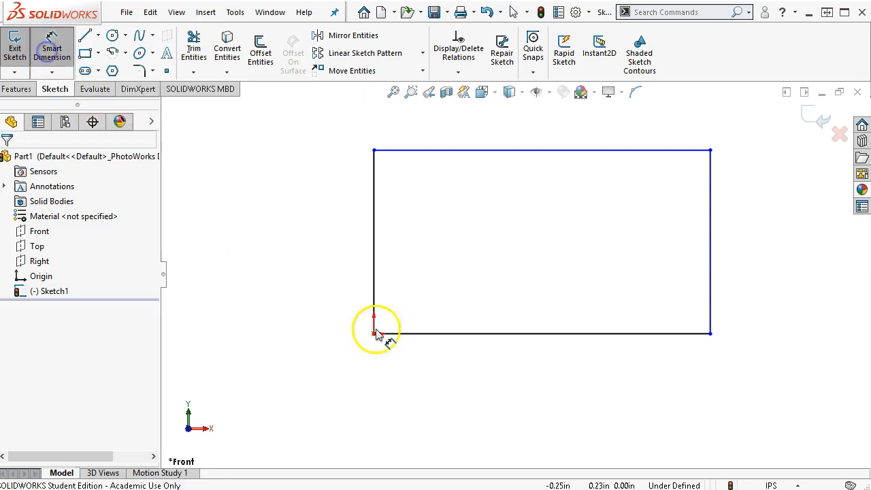
left_click(524, 336)
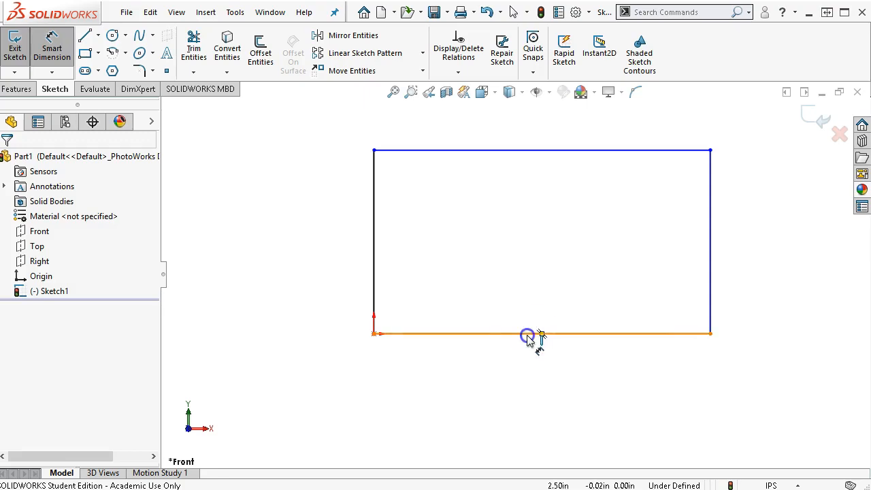
left_click(520, 386)
left_click_drag(520, 387, 556, 393)
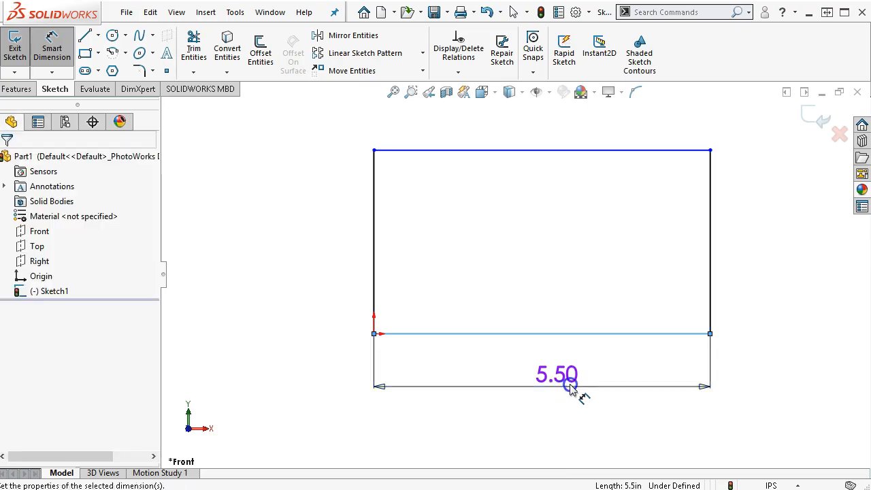
left_click(563, 385)
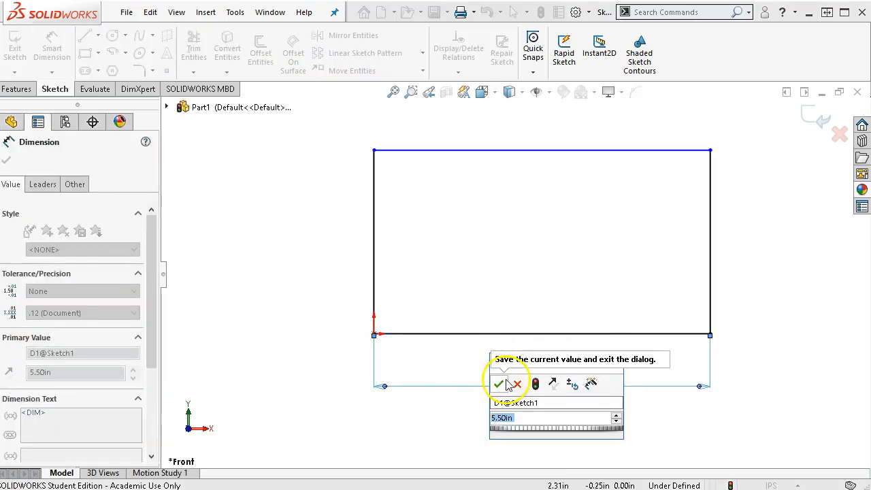
left_click(499, 385)
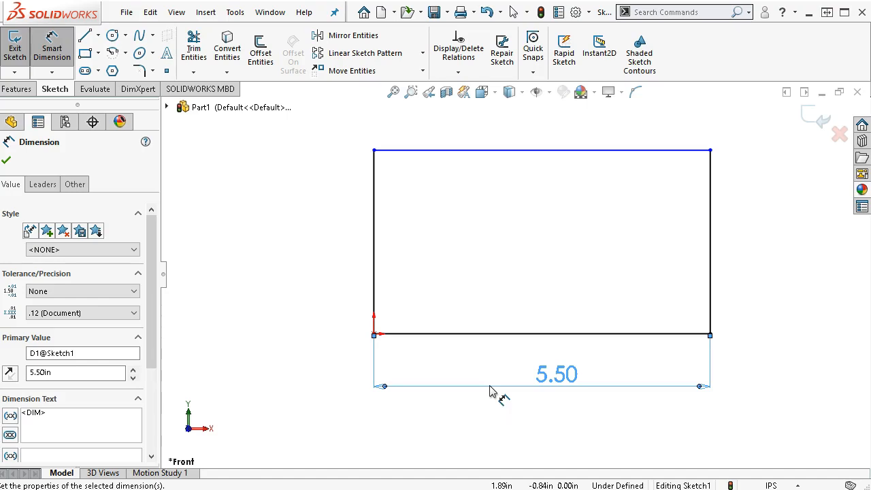
left_click(544, 387)
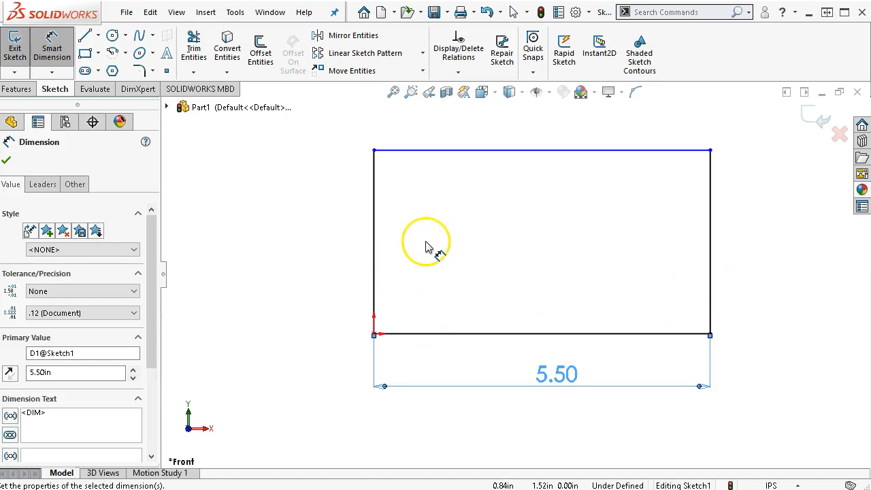
- Dimension the vertical distance between the rectangle's bottom and top edges, placing it left of the profile and accepting the current value
left_click(415, 333)
left_click(427, 150)
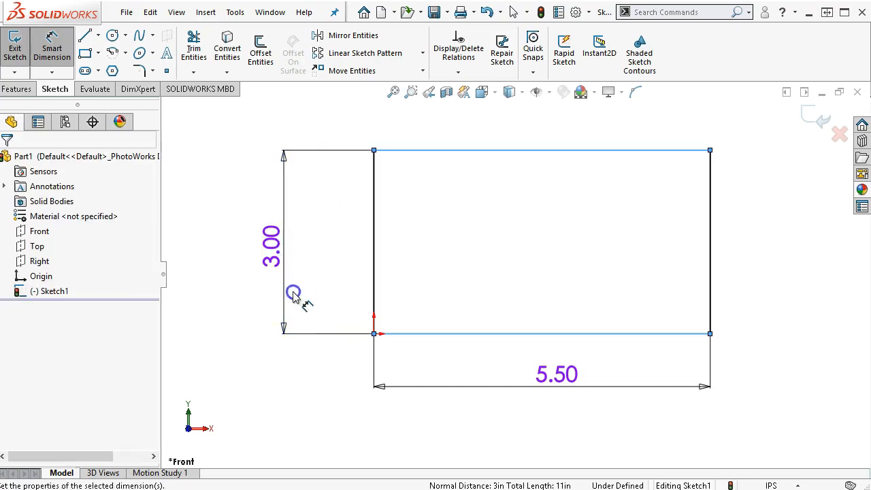
left_click(295, 327)
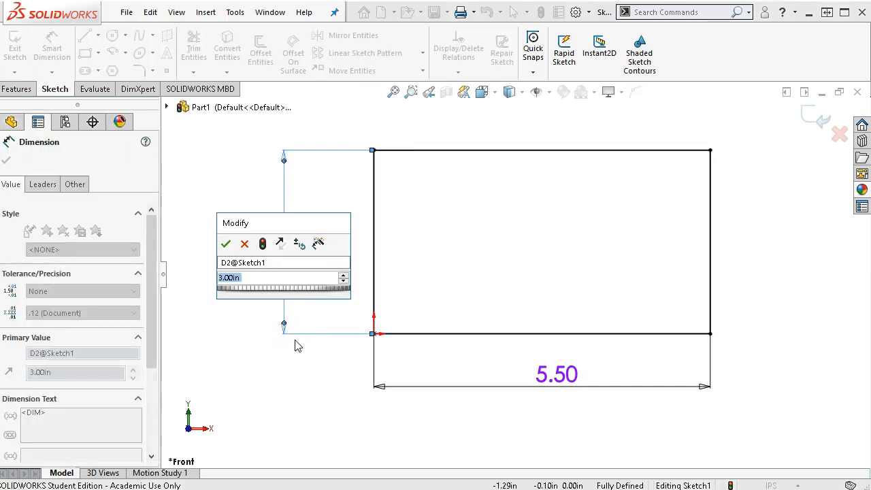
left_click(277, 323)
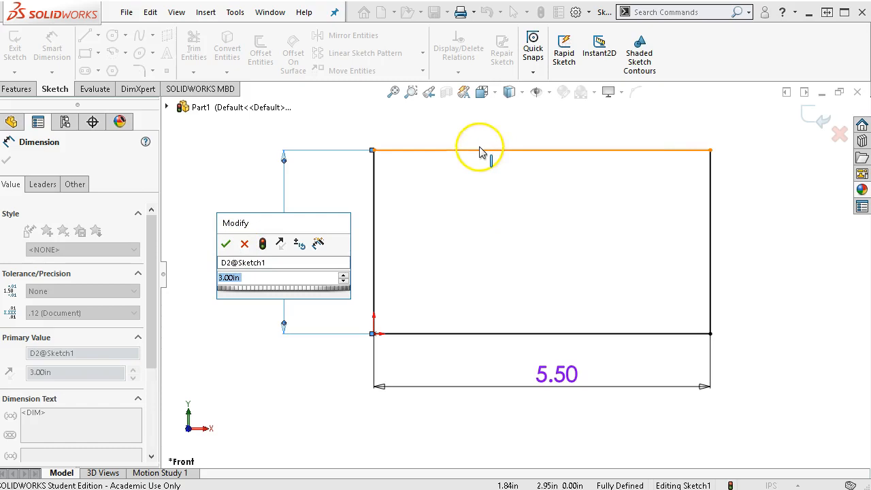
left_click(226, 243)
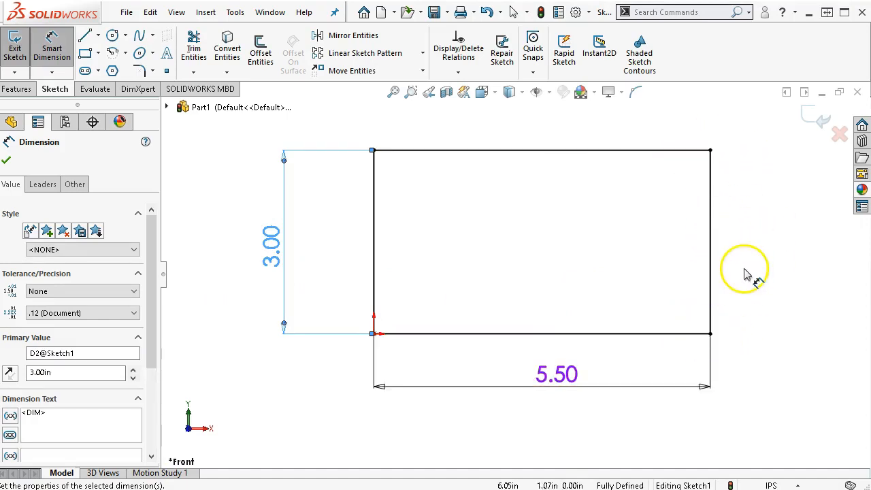
key("f")
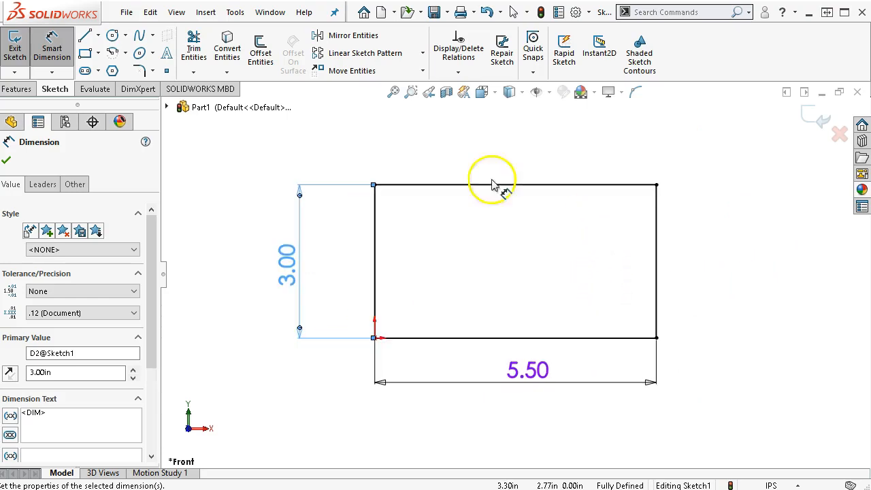
left_click(112, 35)
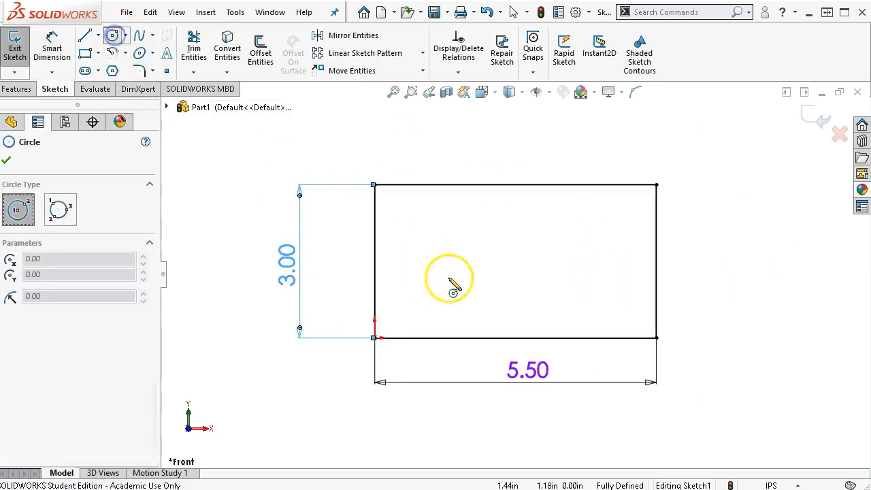
left_click(520, 260)
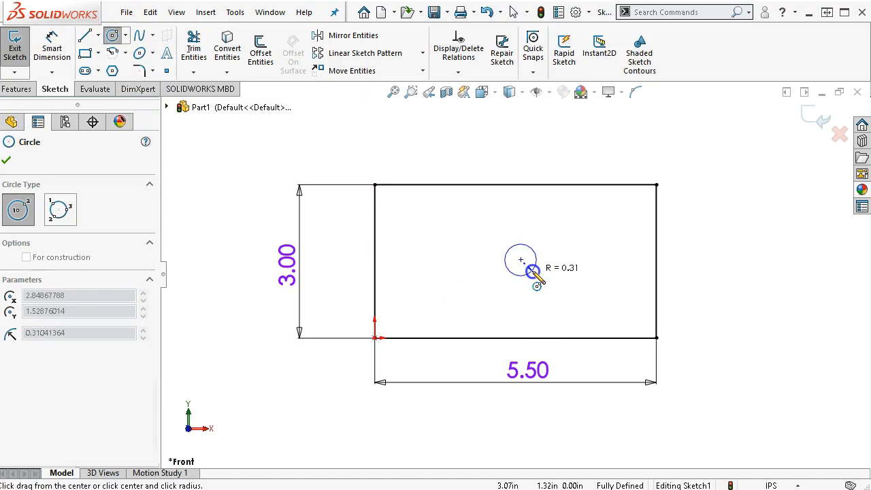
key("Escape")
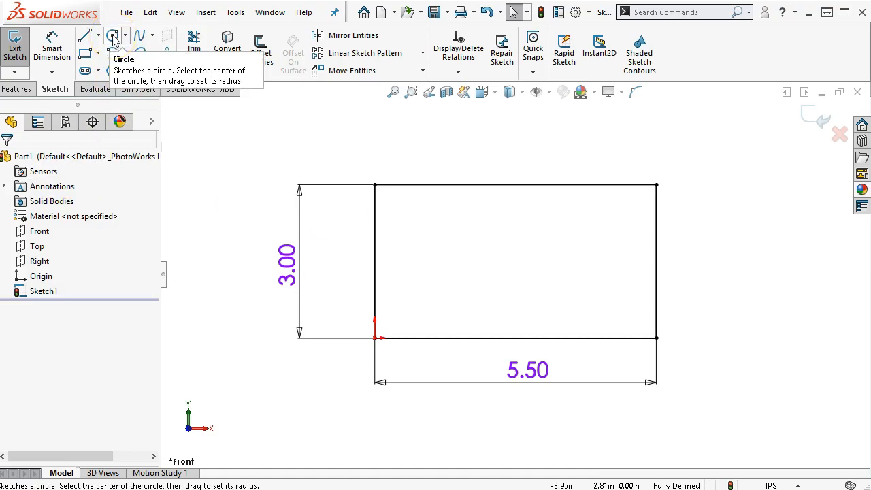
- Sketch a centre-point circle of about 0.61 in radius inside the rectangle, centred at about X 2.93 in, Y 1.34 in
left_click(113, 36)
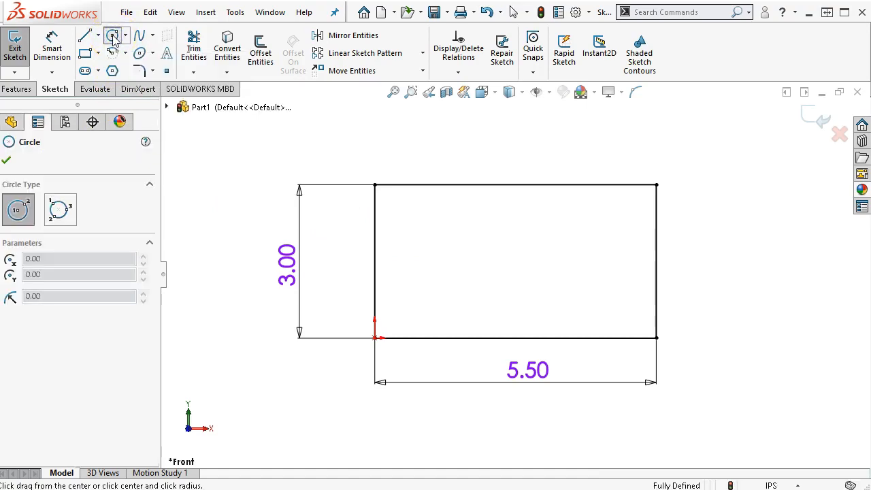
left_click(30, 212)
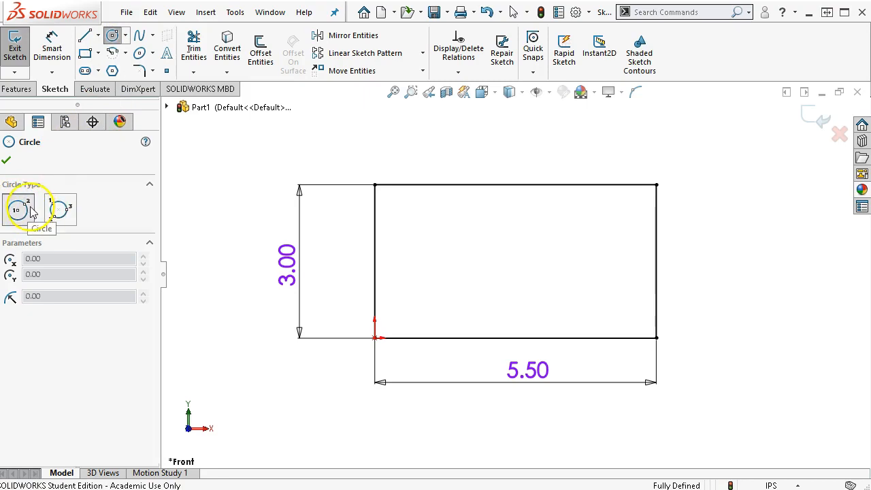
left_click(63, 215)
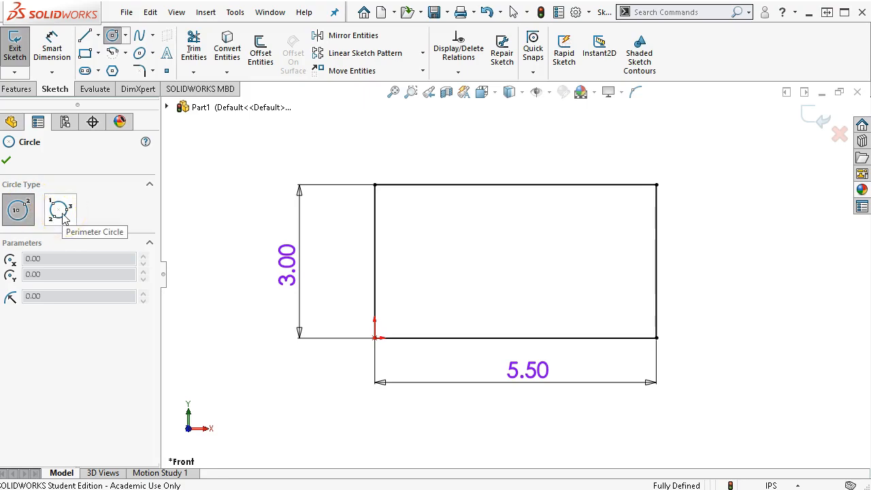
left_click(525, 270)
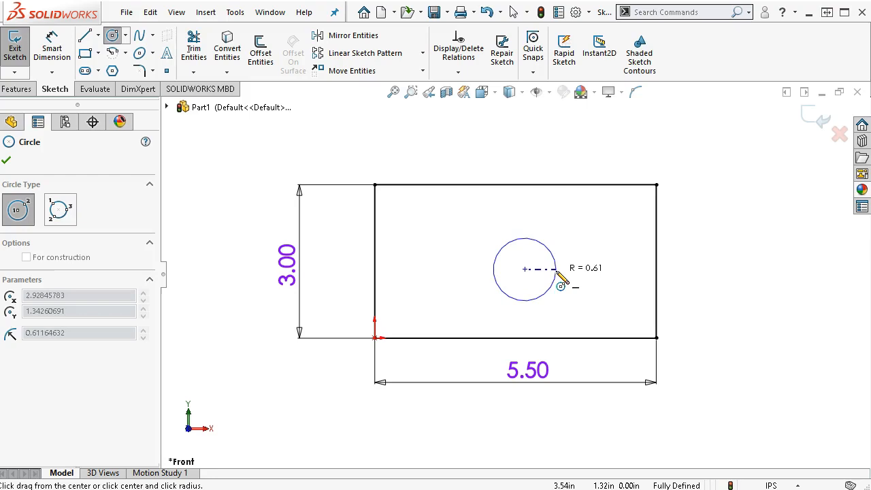
left_click(557, 271)
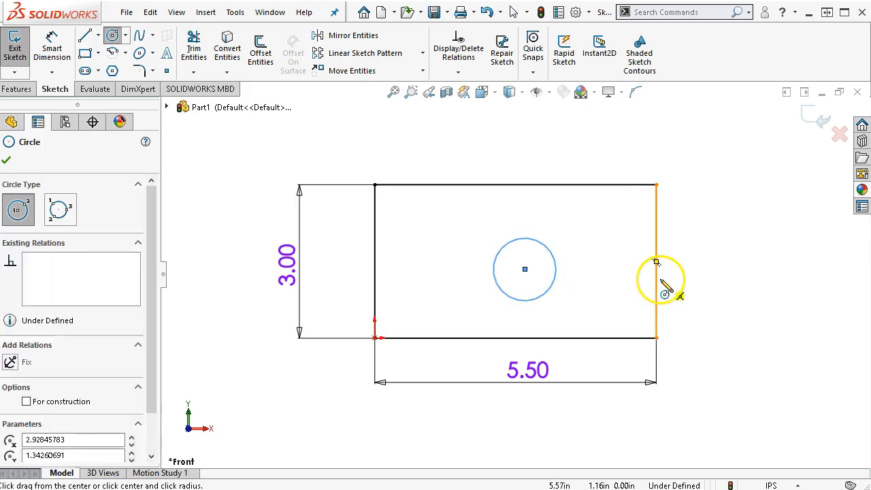
- Dimension the circle's centre 2.75 in horizontally from the rectangle's left edge, placing the dimension above the profile
left_click(59, 49)
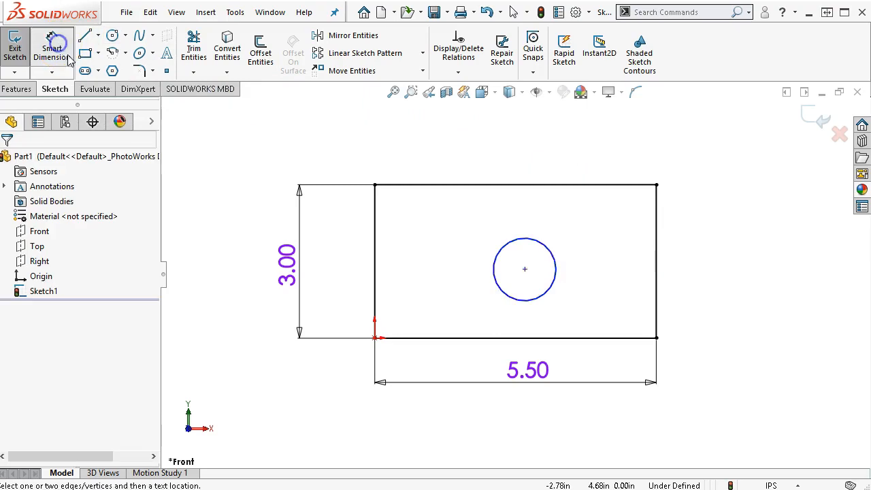
left_click(378, 237)
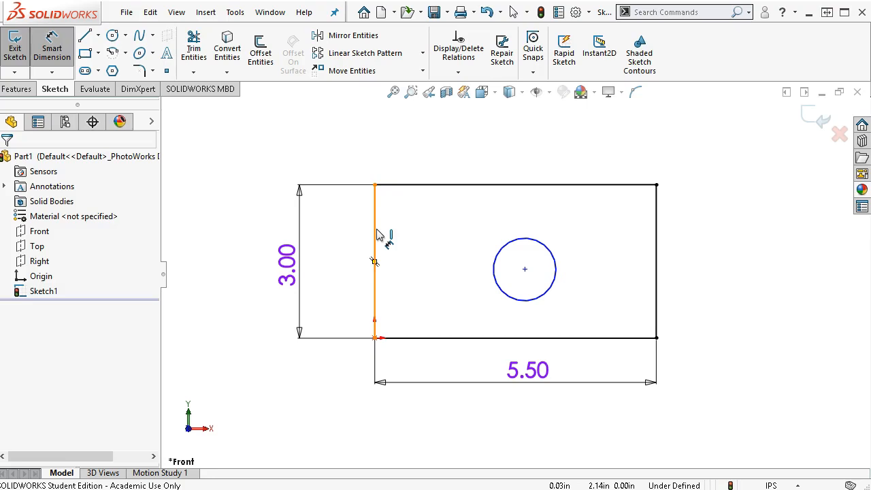
left_click(378, 235)
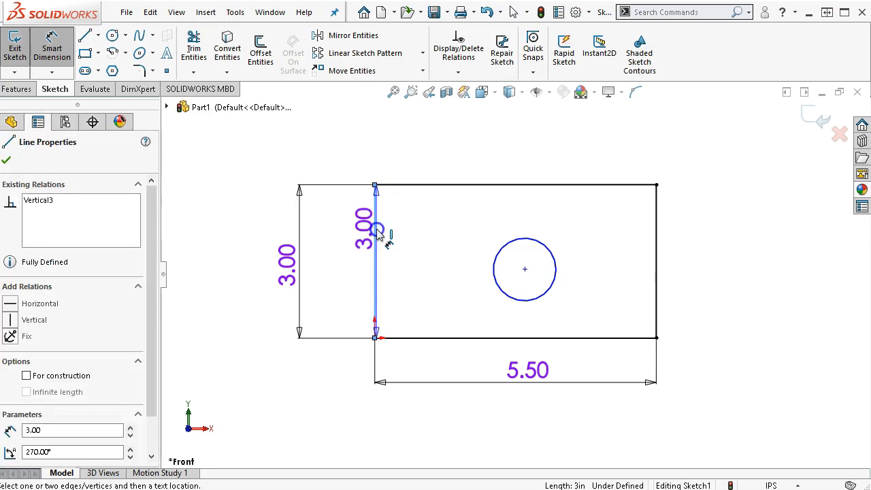
left_click(533, 244)
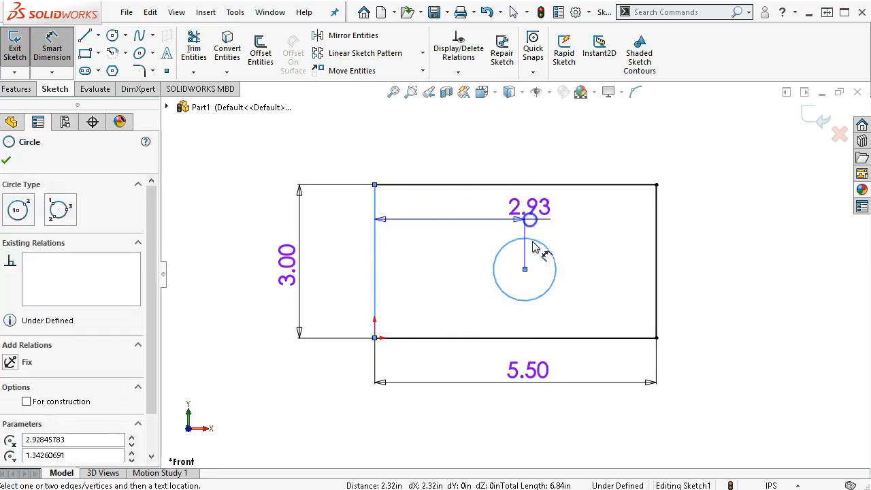
left_click(461, 151)
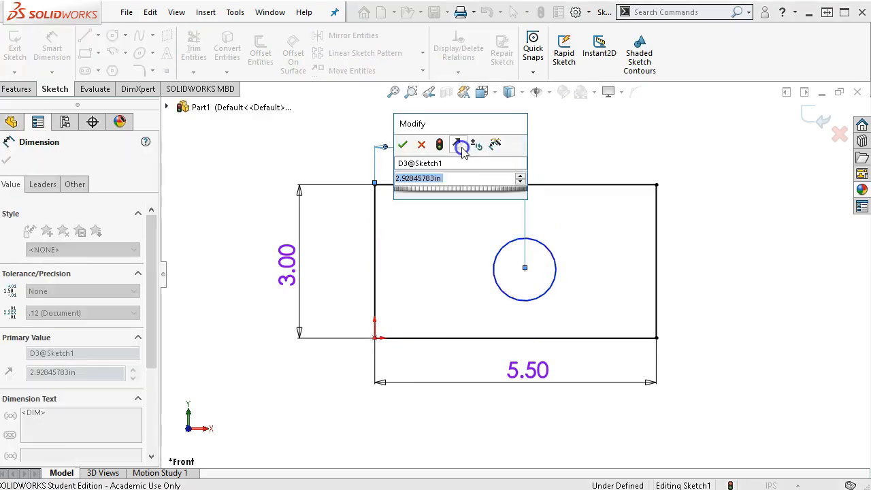
type("2.75")
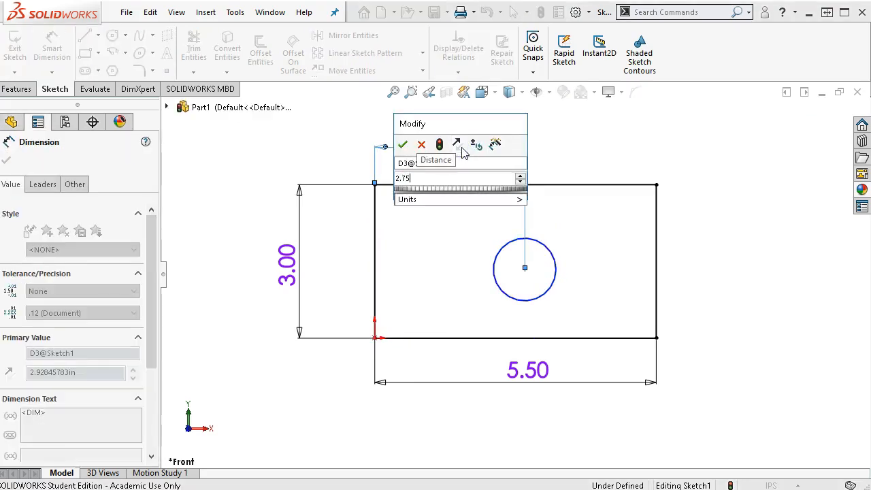
key("Return")
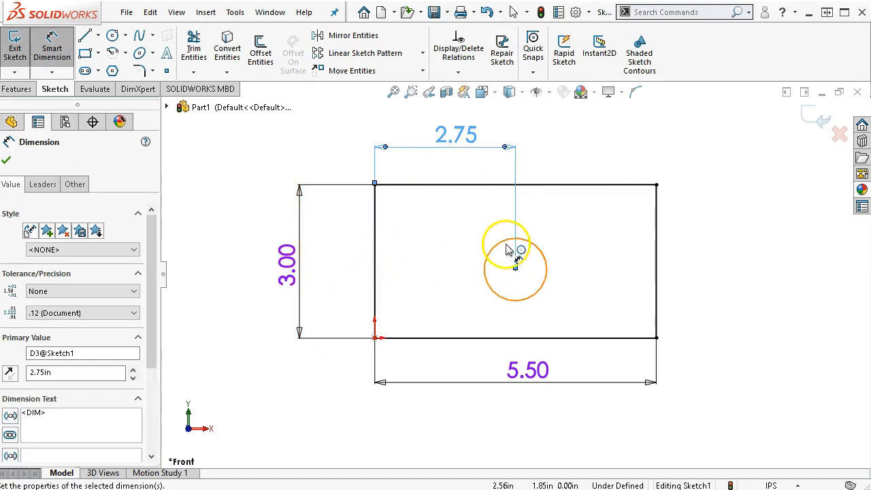
- Dimension the circle's centre 1.5 in vertically from the rectangle's top edge, placing the dimension right of the profile, and end dimensioning
left_click(468, 186)
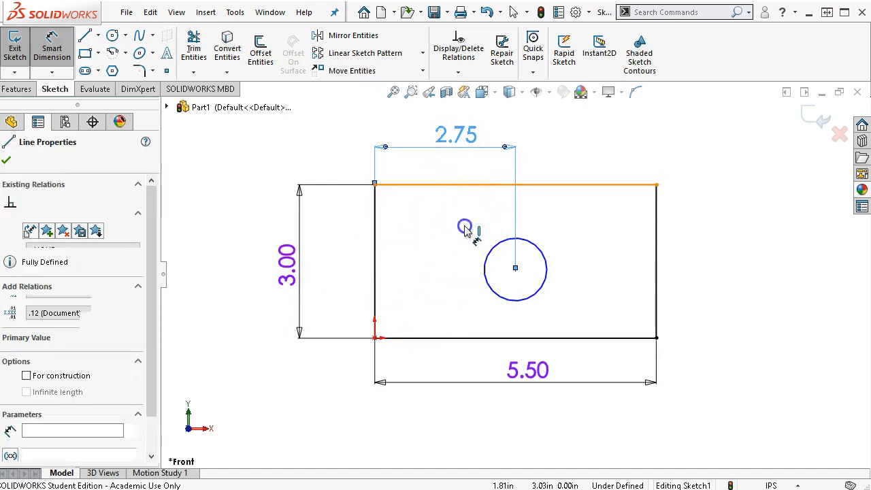
left_click(516, 270)
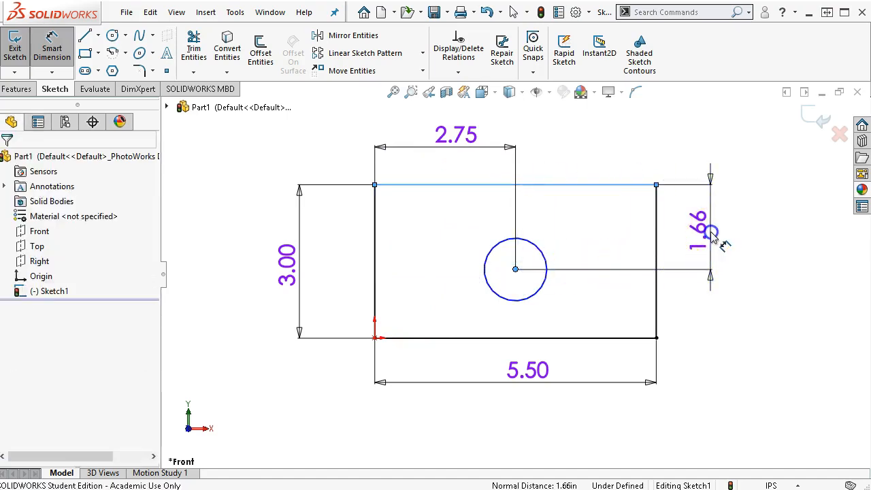
left_click(711, 234)
type("1.5")
key("Return")
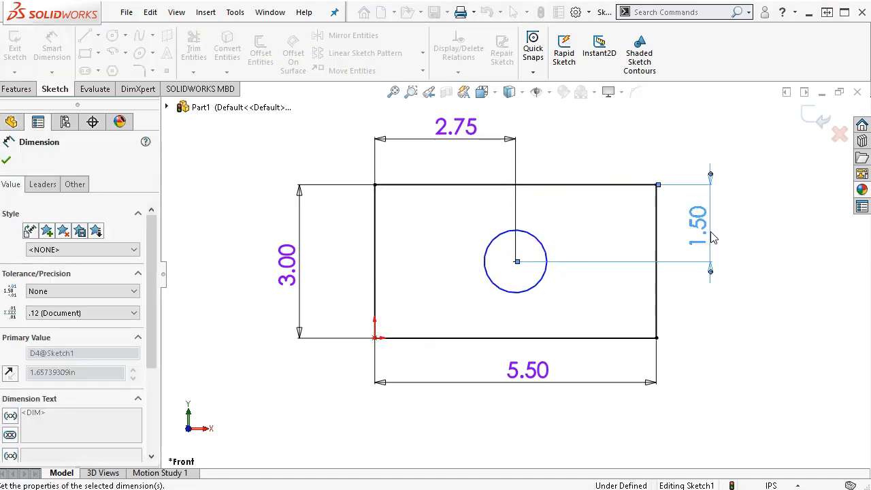
right_click(793, 260)
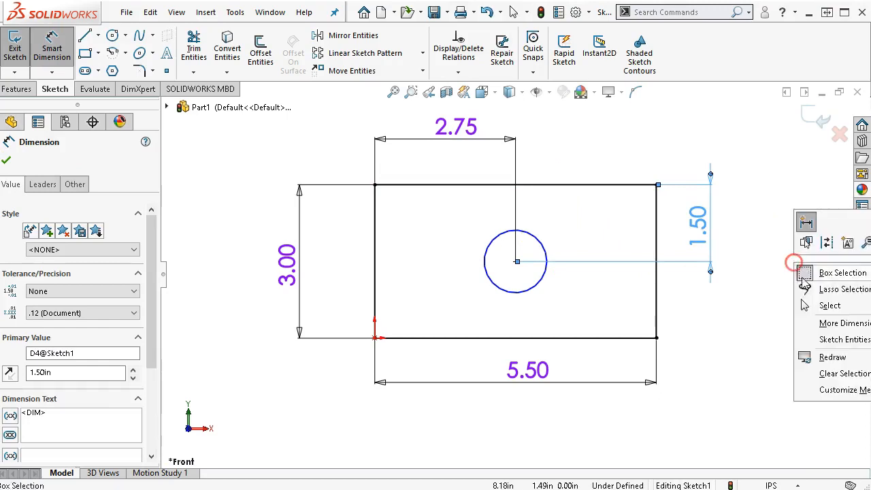
left_click(829, 307)
- Examine the leader and extension line settings of the circle's vertical and horizontal position dimensions
left_click(695, 219)
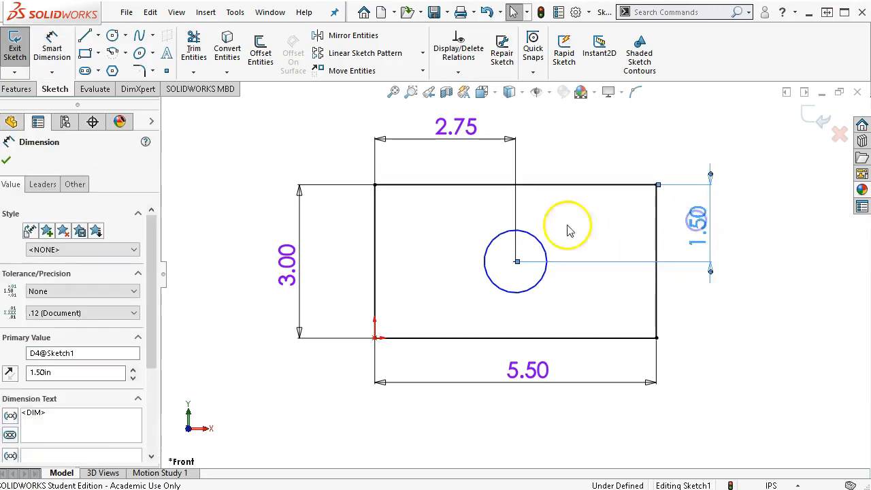
left_click(42, 184)
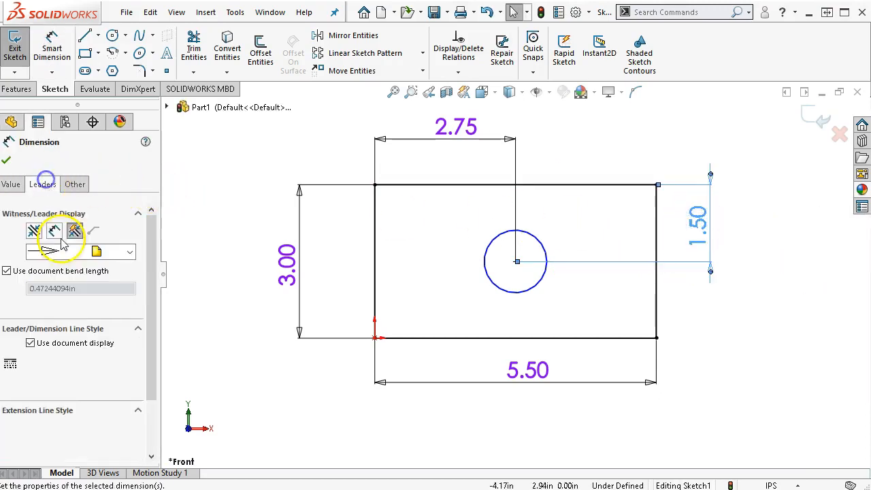
left_click_drag(148, 321, 149, 377)
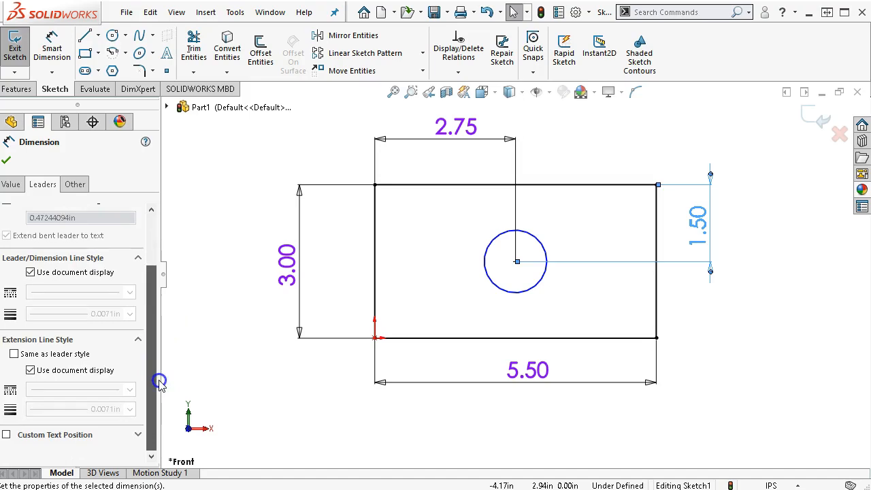
left_click_drag(159, 383, 178, 245)
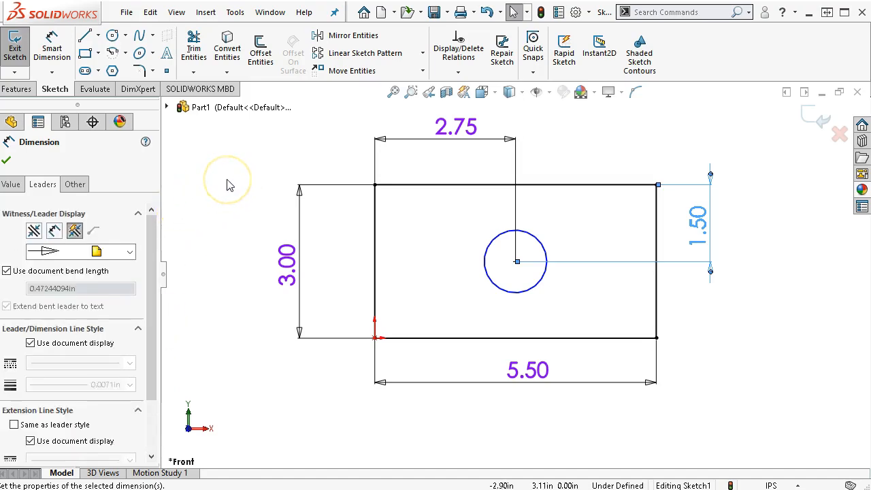
left_click(460, 128)
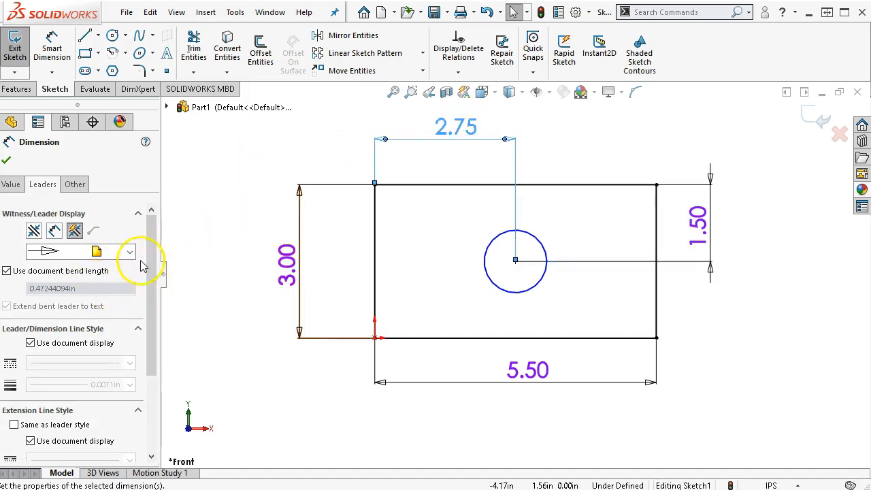
- Try the Min and Max first arc conditions on the circle's horizontal position dimension, restore Center, and close the dimension's properties
left_click_drag(149, 280, 152, 350)
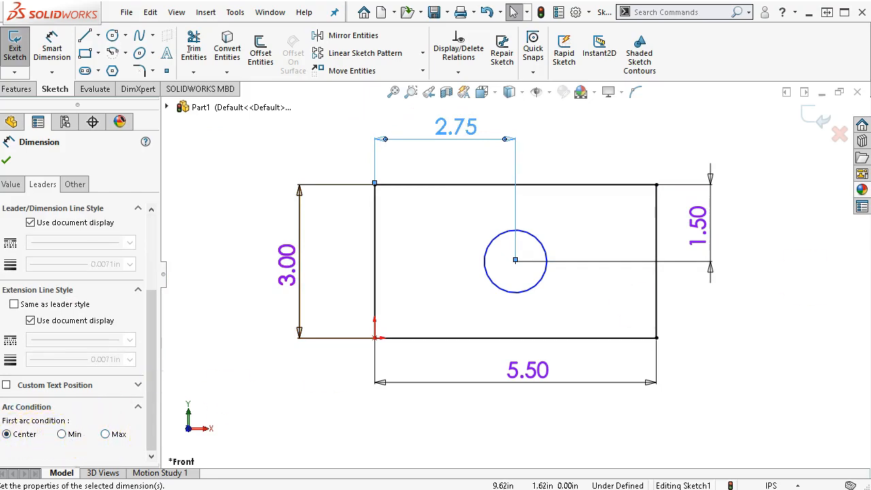
left_click(708, 235)
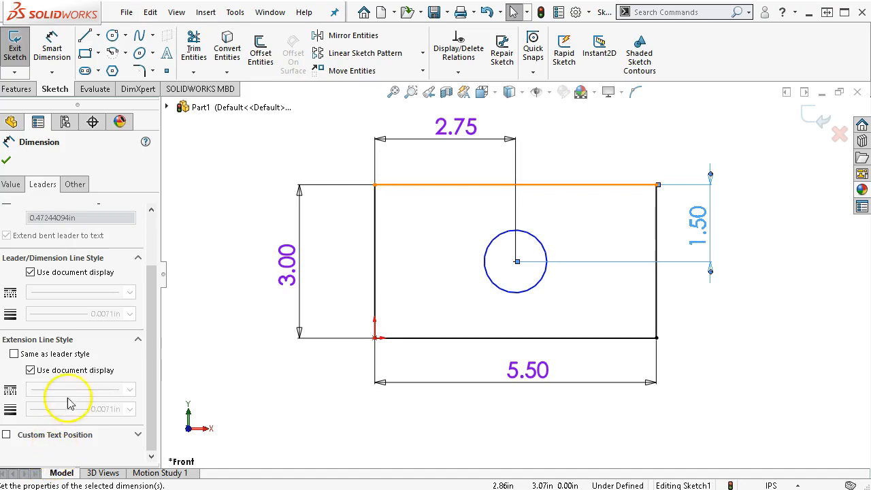
left_click(472, 133)
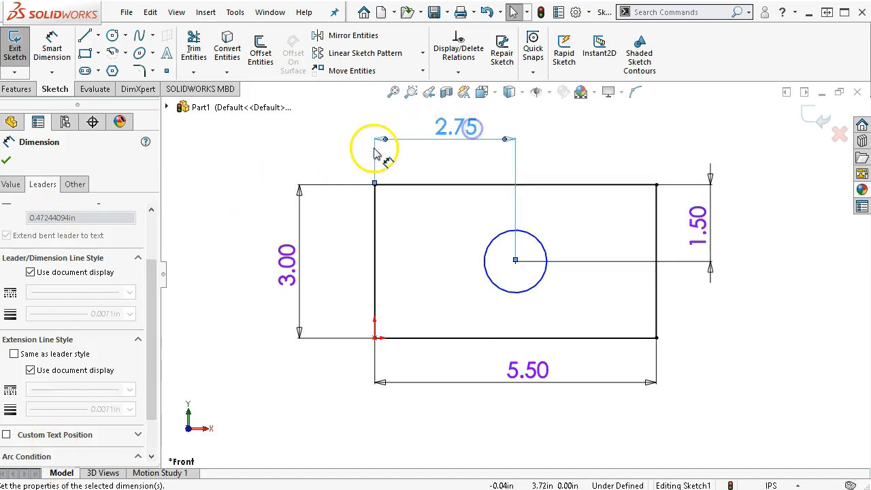
left_click_drag(153, 358, 145, 434)
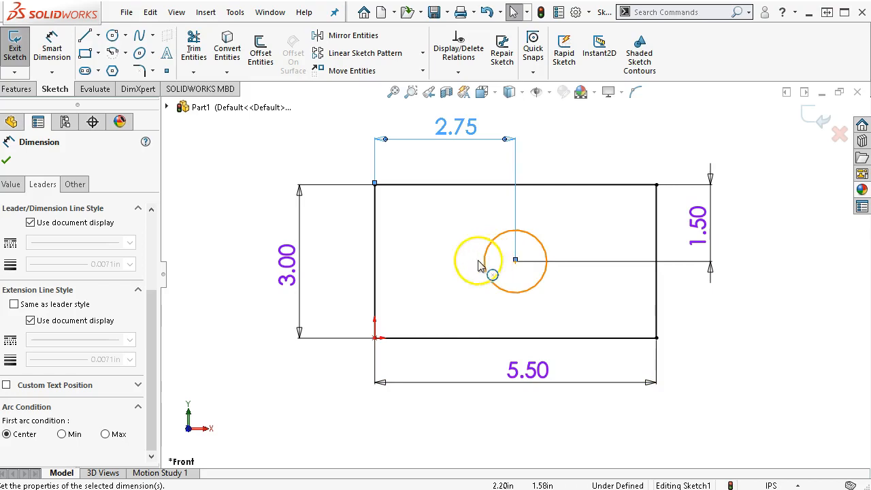
left_click(61, 435)
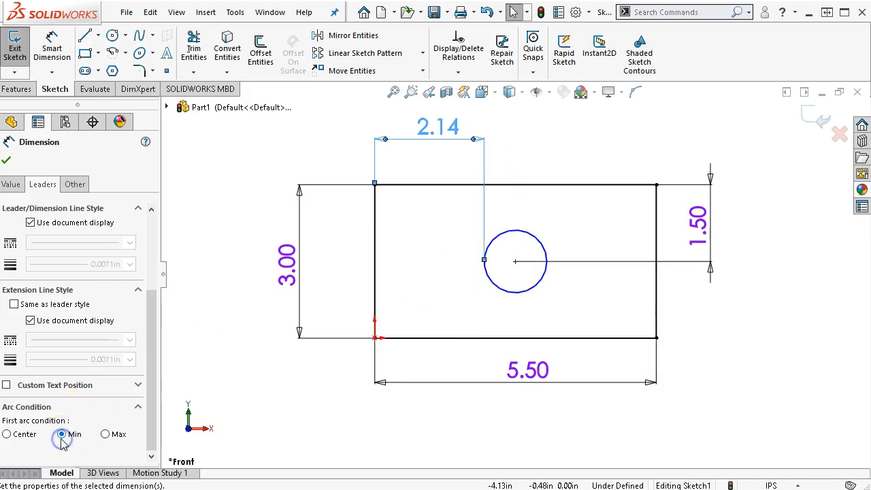
left_click(106, 435)
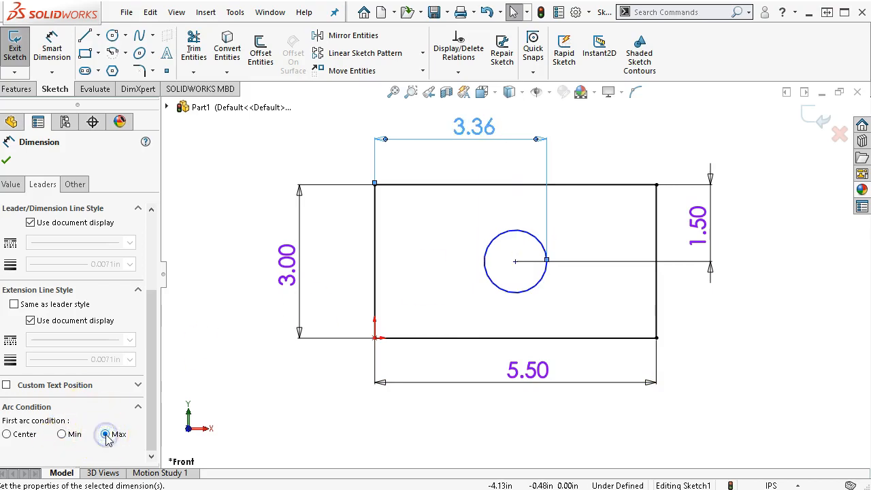
left_click(7, 434)
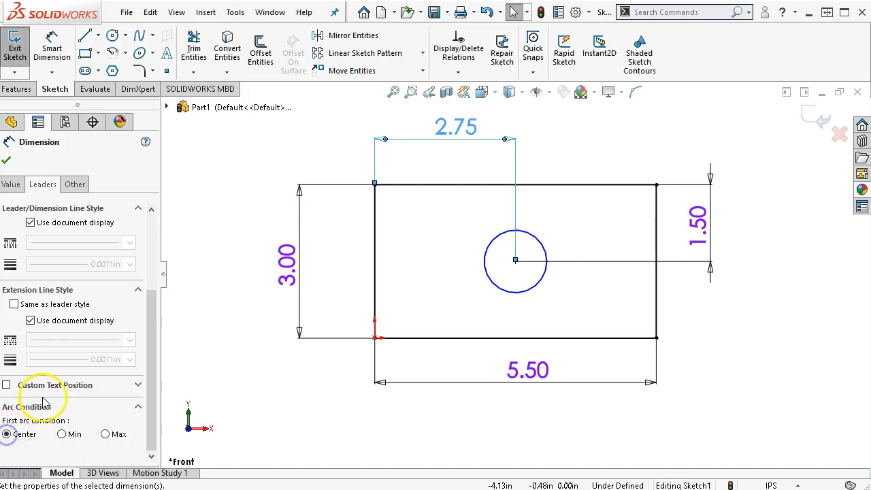
left_click(6, 163)
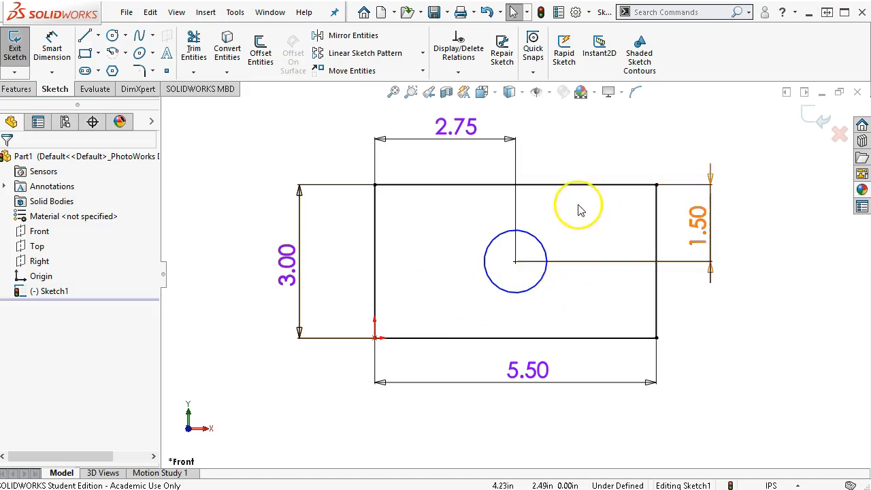
- Resize the circle freehand to a radius of about 0.99 in and inspect the position of its centre point
left_click(565, 224)
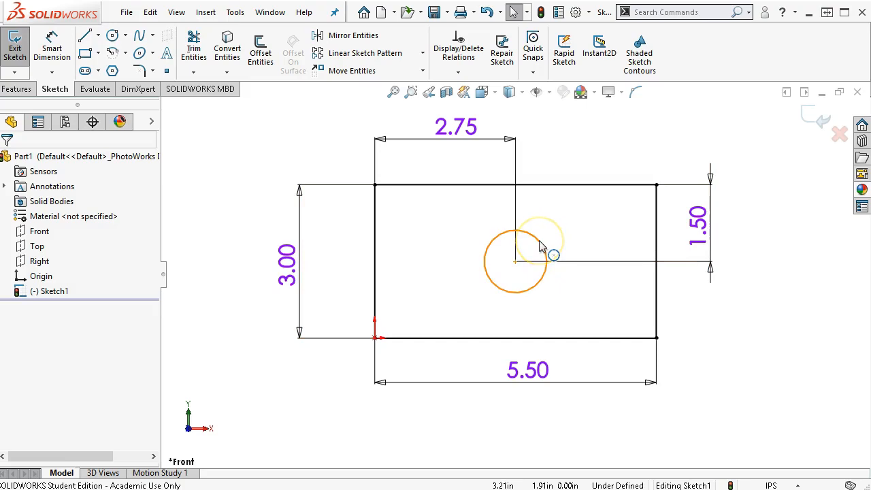
mouse_move(540, 246)
left_mouse_down()
mouse_move(577, 222)
mouse_move(600, 224)
mouse_move(513, 259)
mouse_move(565, 227)
mouse_move(544, 235)
mouse_move(543, 245)
mouse_move(557, 247)
left_mouse_up()
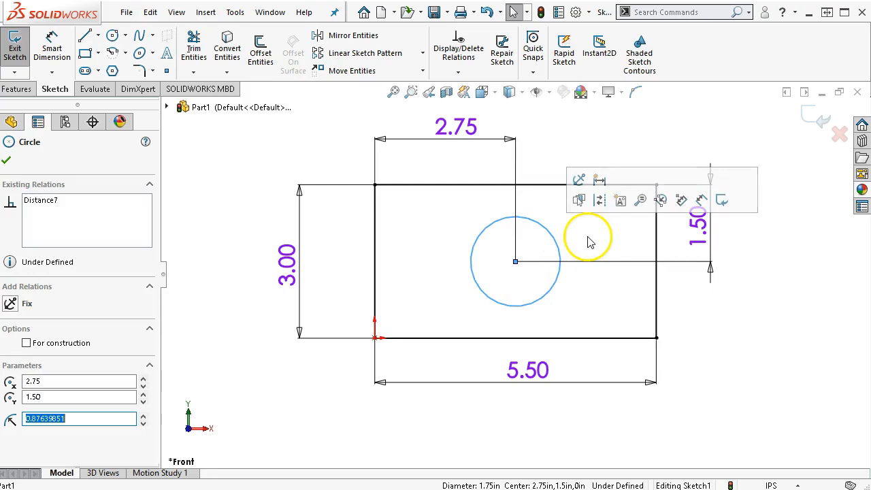
left_click_drag(562, 251, 554, 229)
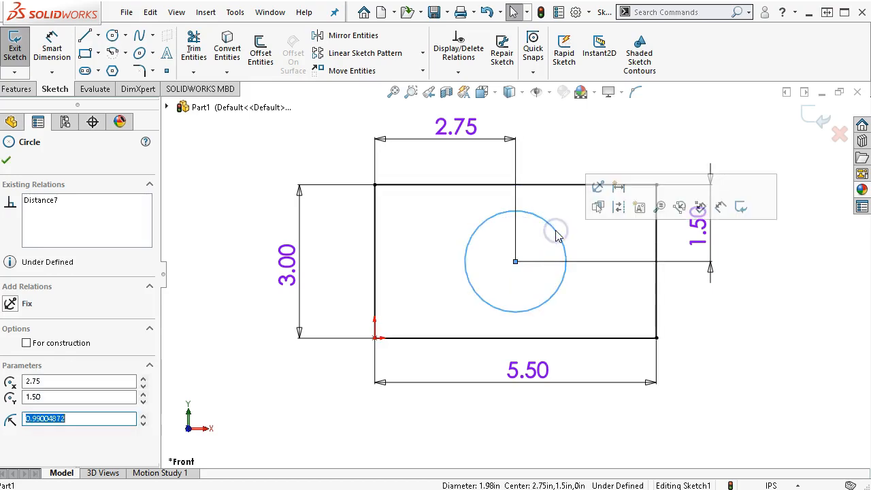
left_click(554, 160)
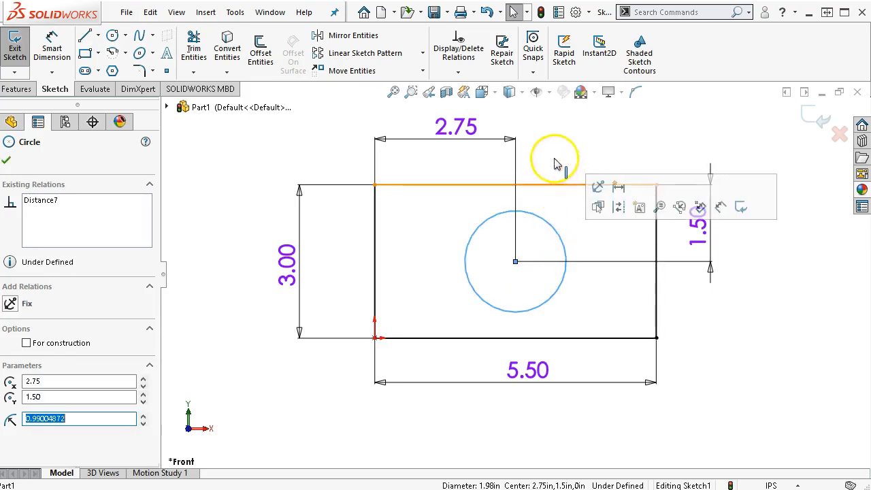
left_click(514, 261)
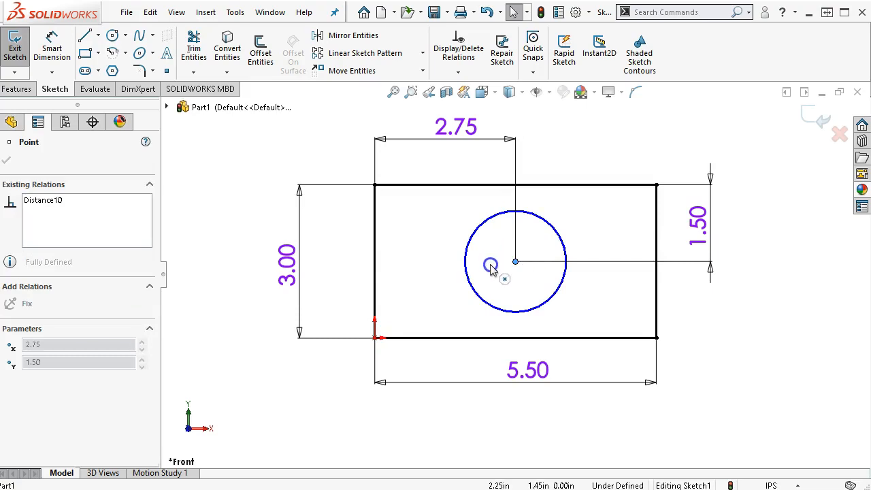
left_click(515, 261)
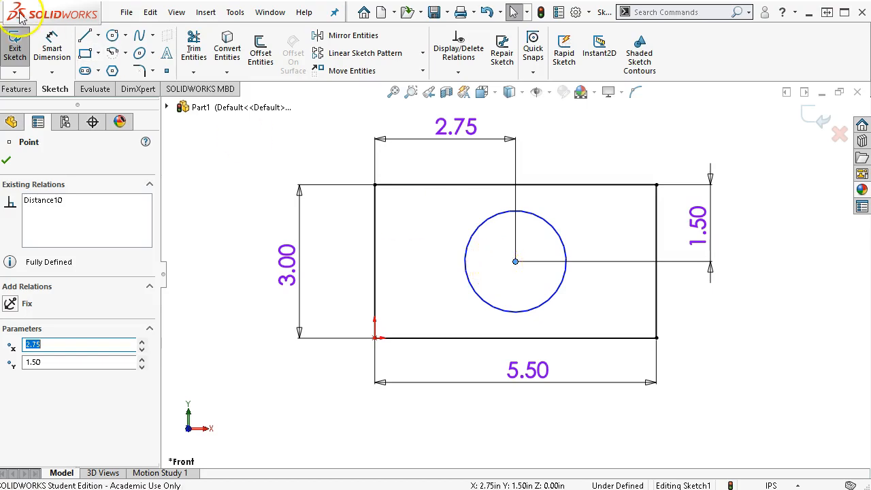
- Dimension the circle's diameter as 1.00 in, placing the dimension above the profile's top edge, and end dimensioning
left_click(49, 54)
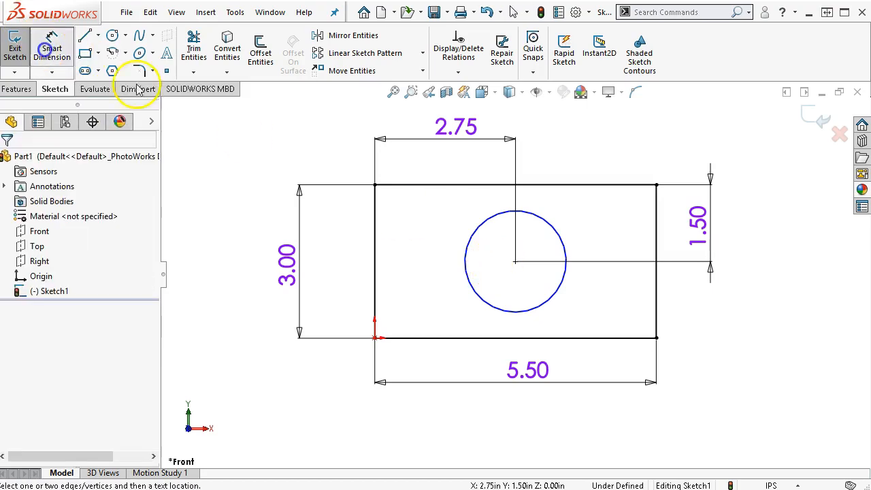
left_click(535, 223)
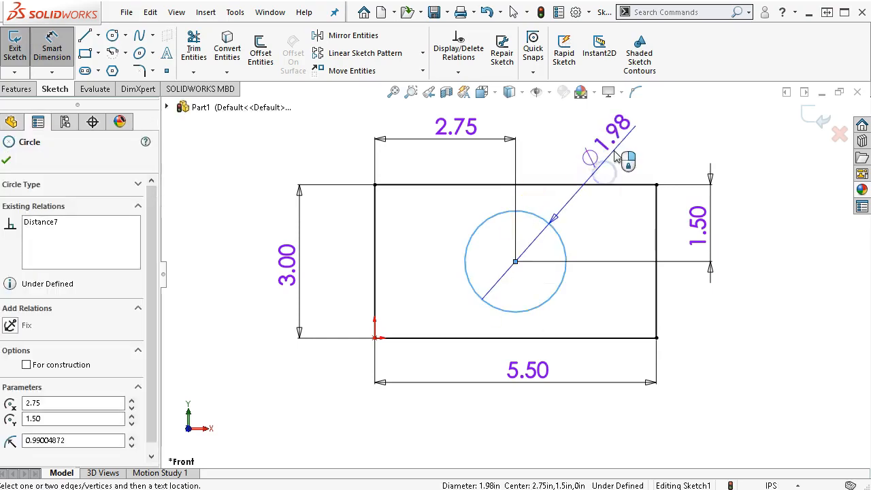
left_click(622, 156)
type("1")
key("Return")
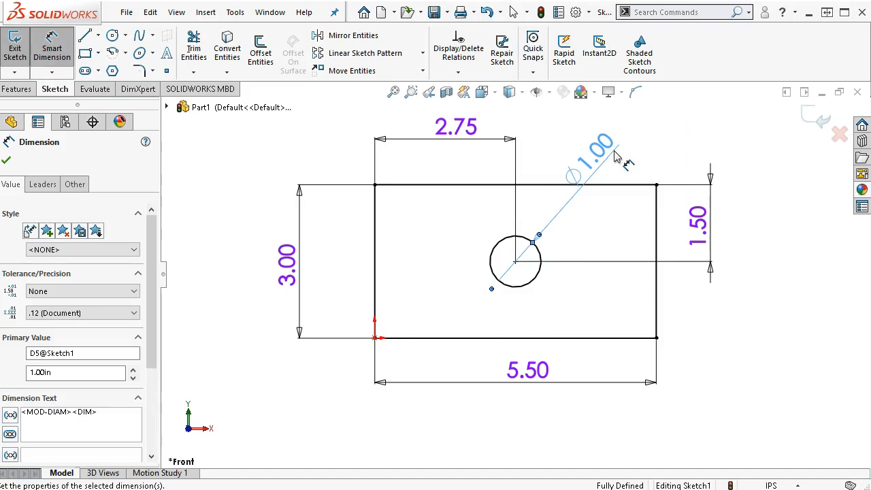
left_click(633, 206)
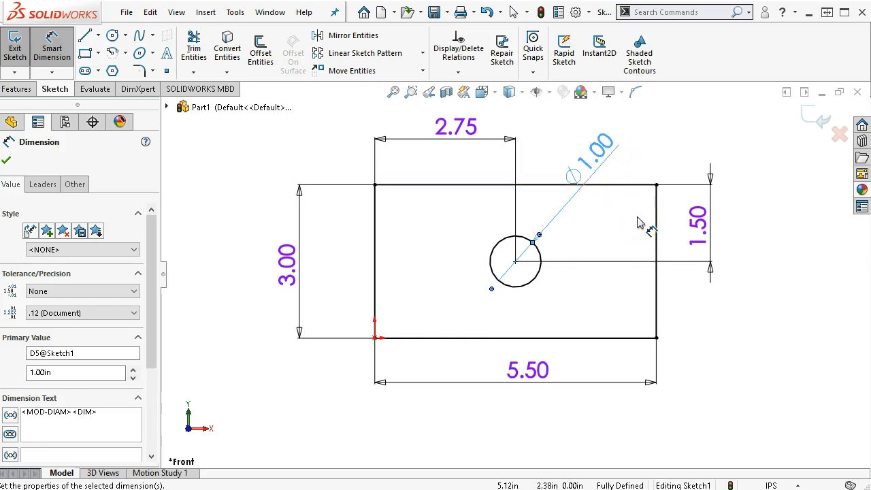
right_click(700, 121)
left_click(742, 172)
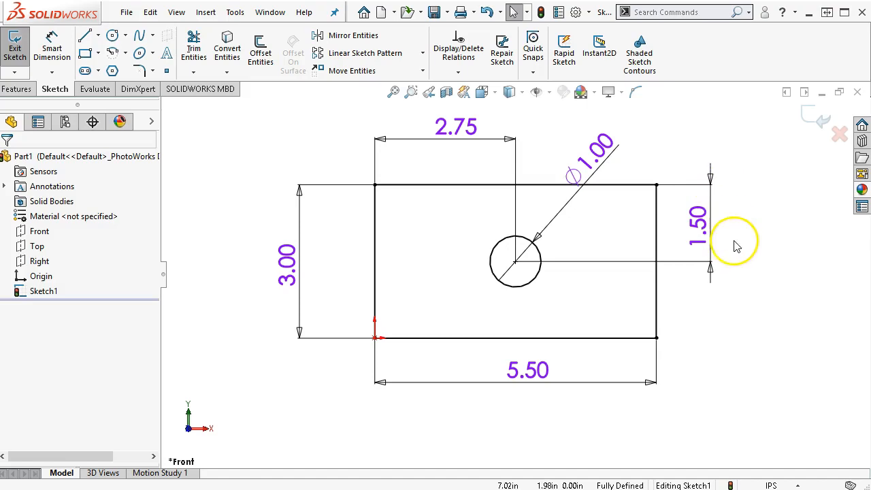
- Move the circle's diameter dimension slightly farther away from the circle and deselect it
left_click(695, 242)
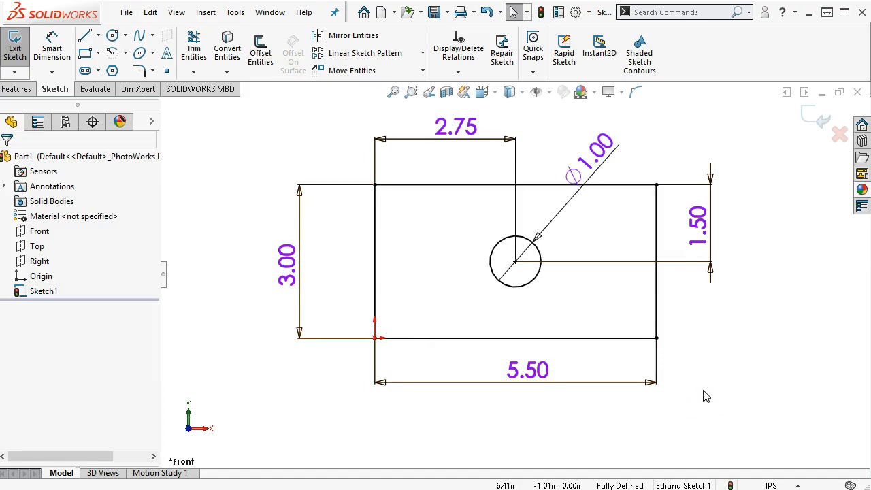
left_click_drag(606, 139, 612, 135)
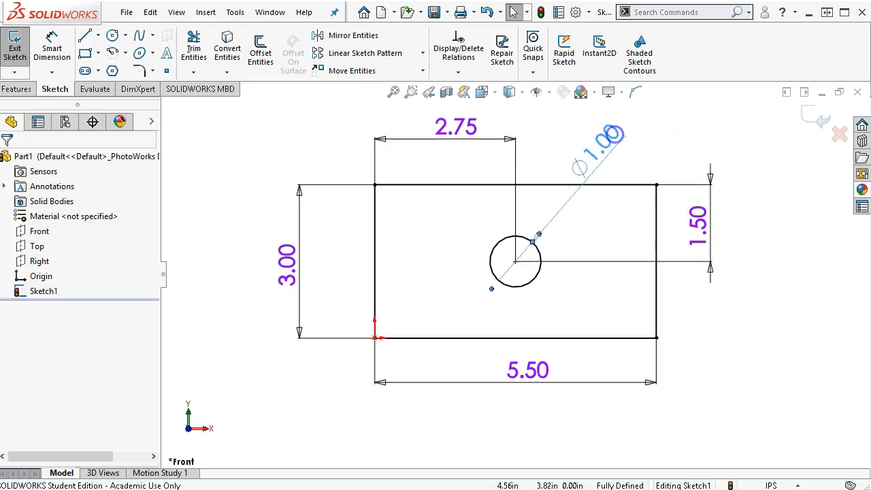
left_click(724, 386)
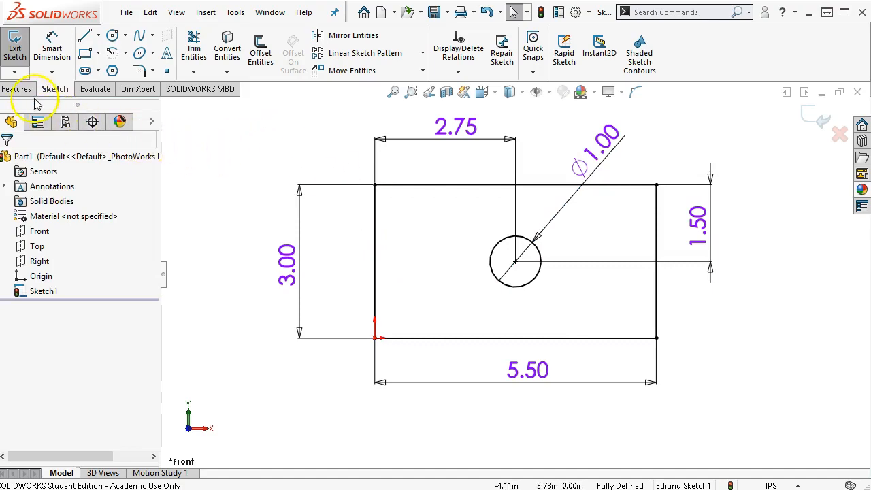
- Extrude the plate profile with its hole as a Blind boss from the sketch plane to a depth of 1.00 in
left_click(12, 91)
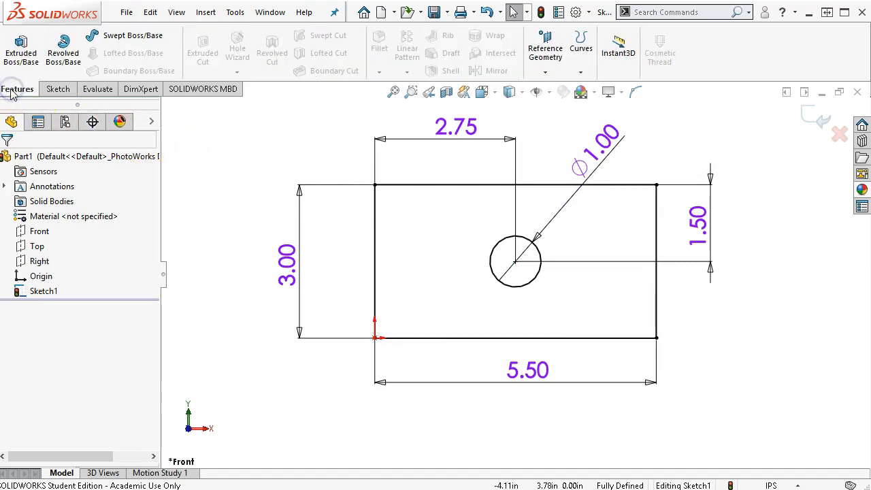
left_click(20, 49)
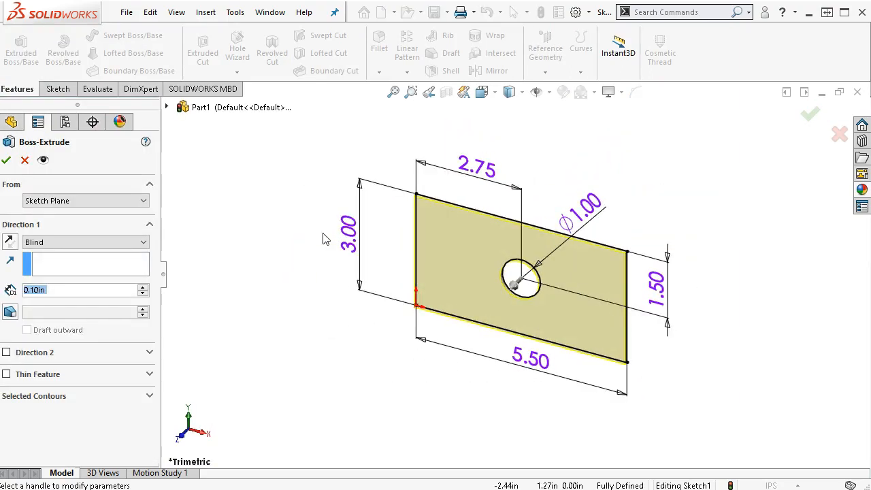
mouse_move(517, 302)
left_mouse_down()
mouse_move(406, 338)
mouse_move(469, 306)
mouse_move(493, 309)
mouse_move(442, 349)
mouse_move(516, 317)
left_mouse_up()
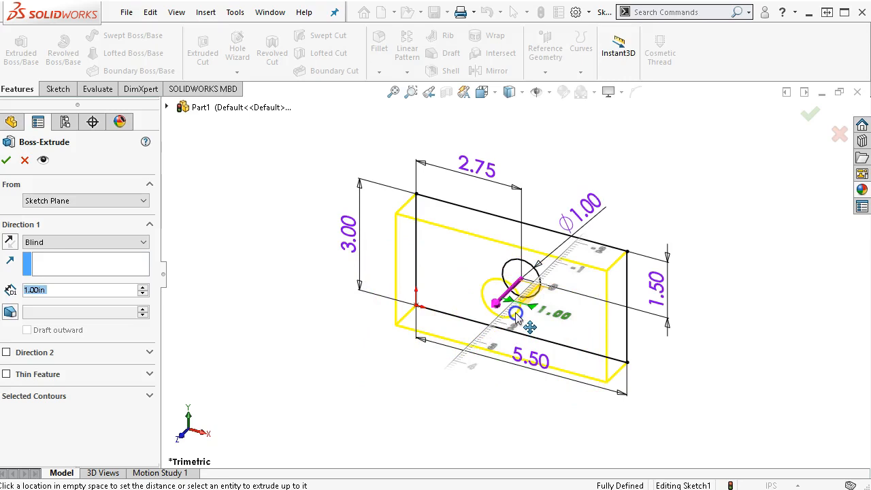
mouse_move(517, 318)
left_mouse_down()
mouse_move(510, 306)
mouse_move(519, 304)
left_mouse_up()
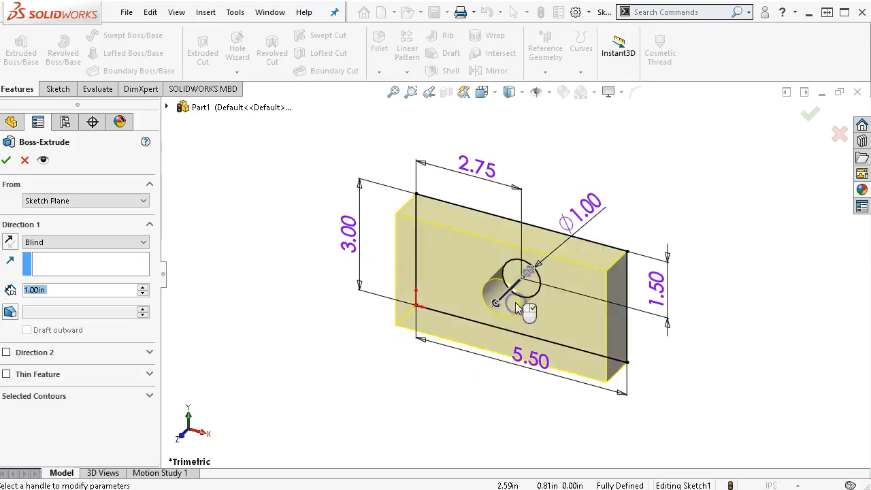
double_click(42, 289)
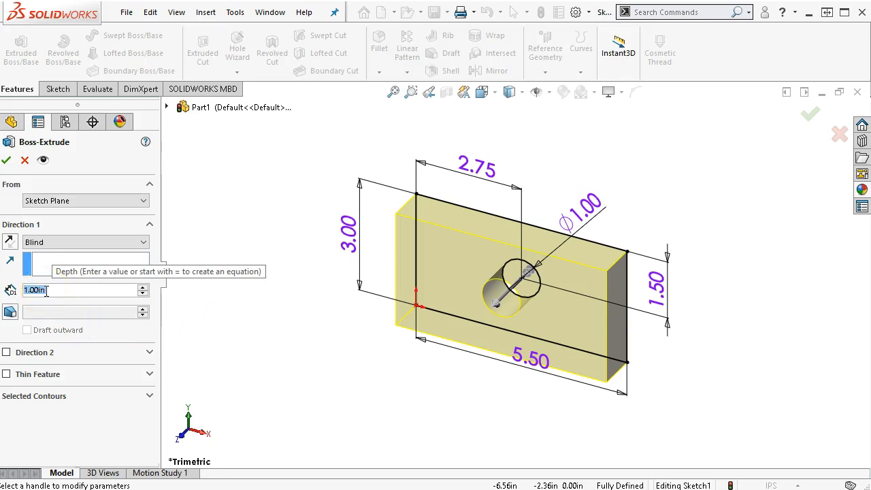
left_click_drag(27, 290, 49, 297)
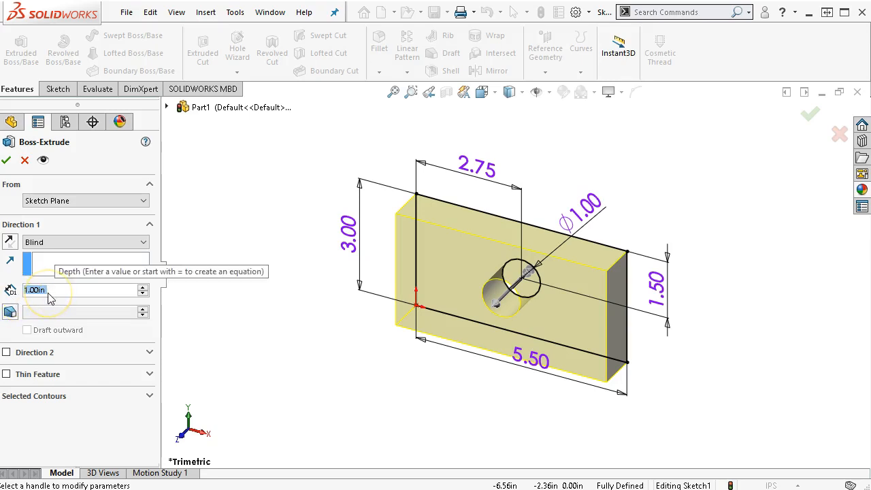
left_click(38, 291)
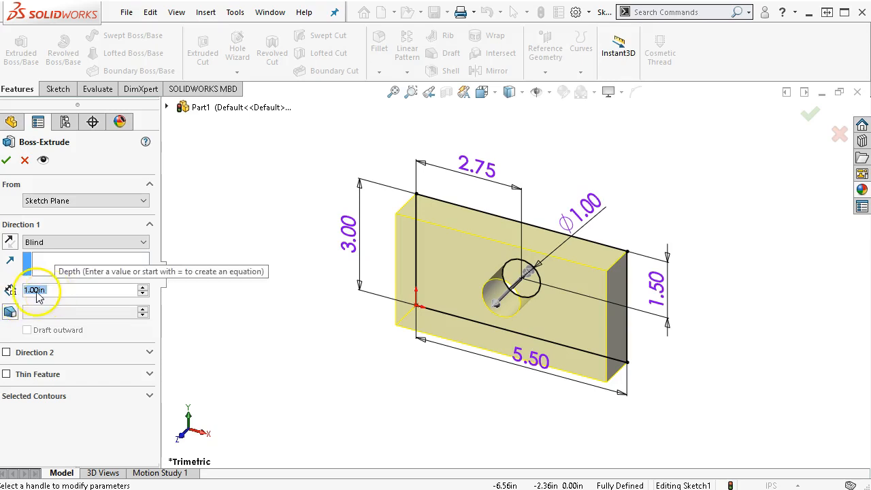
left_click(314, 330)
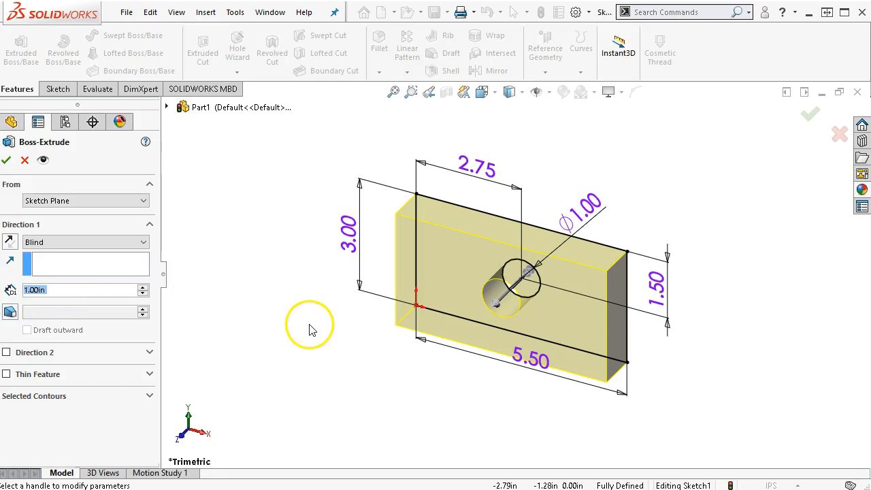
type("1.")
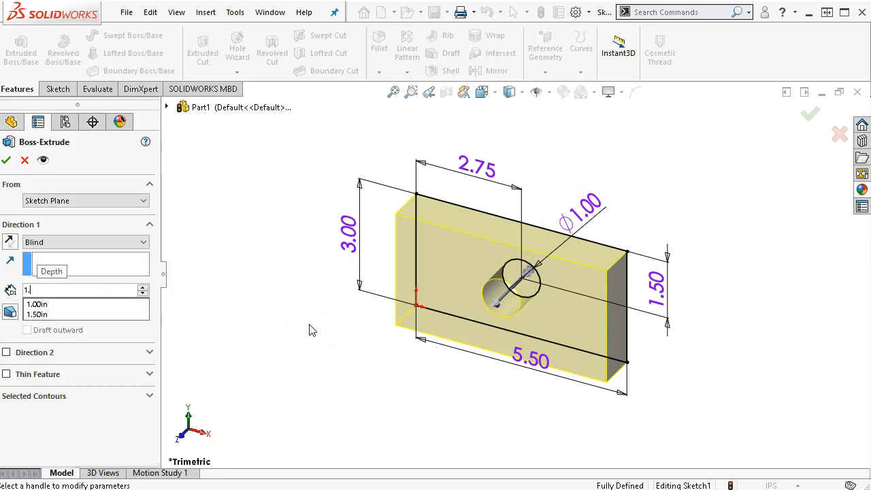
key("Return")
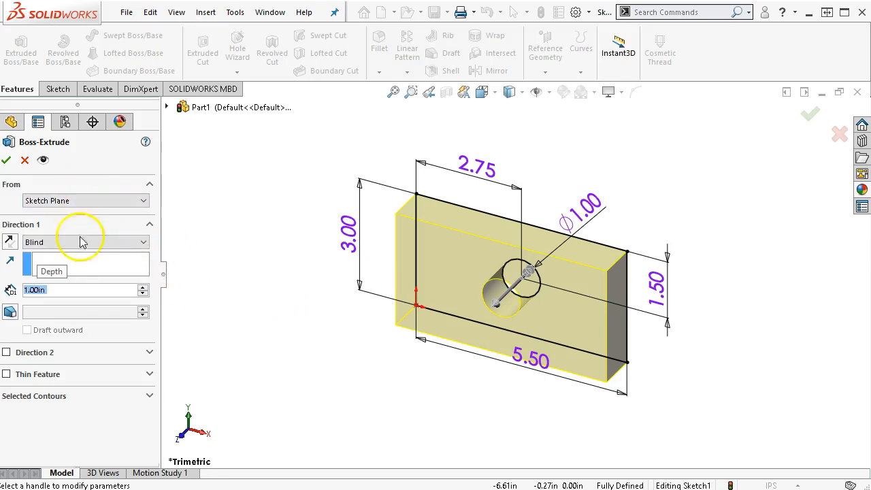
left_click(6, 160)
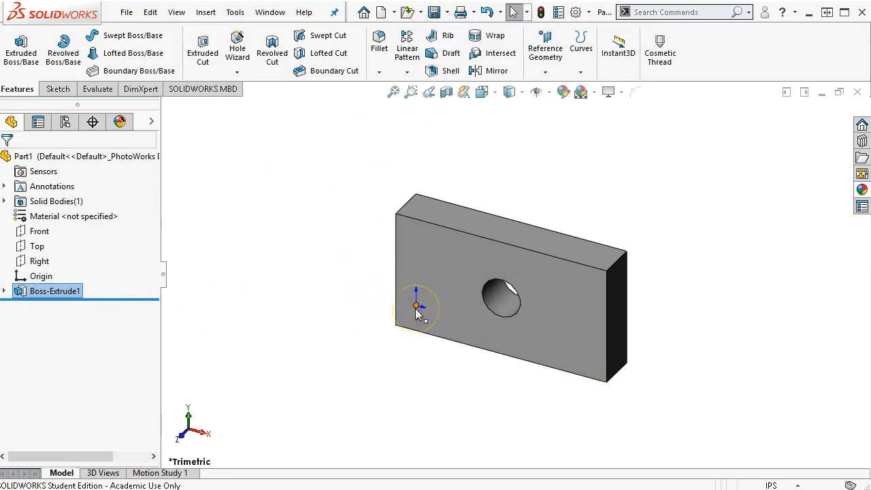
- Examine the extruded plate feature and its underlying sketch in the feature tree, selecting each to see its geometry and dimensions
mouse_move(870, 47)
left_mouse_down()
mouse_move(587, 53)
mouse_move(870, 62)
left_mouse_up()
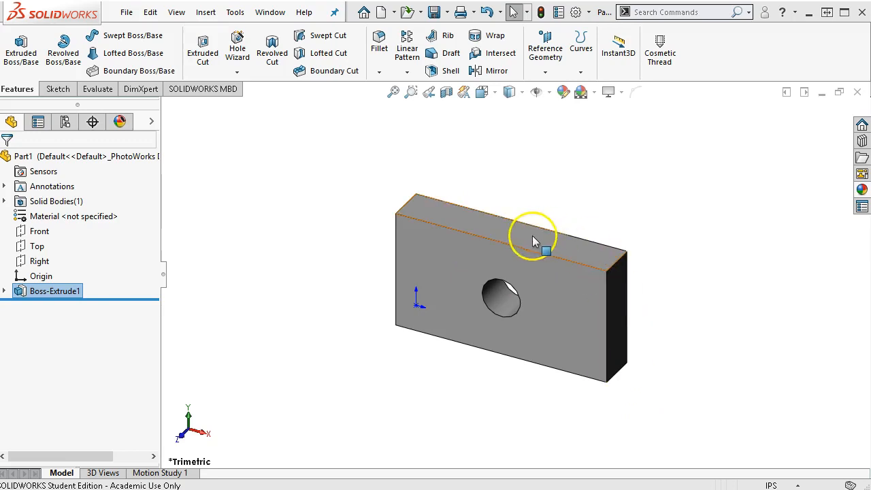
left_click(5, 291)
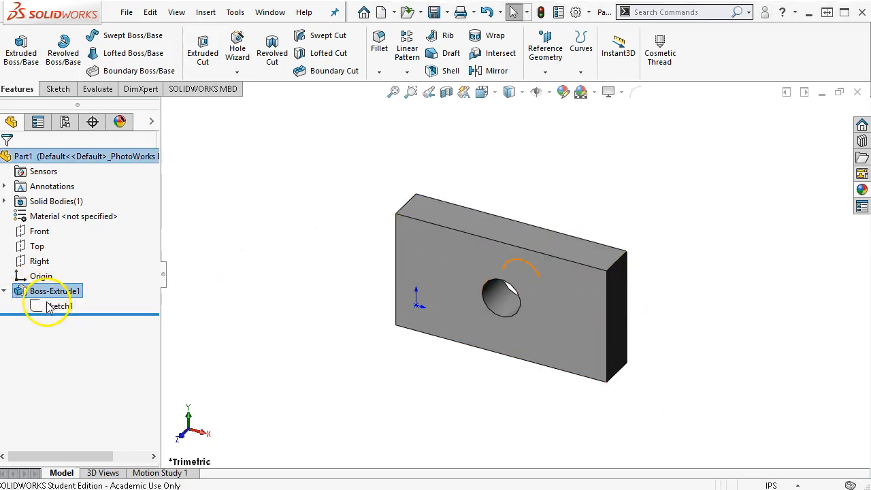
left_click(45, 306)
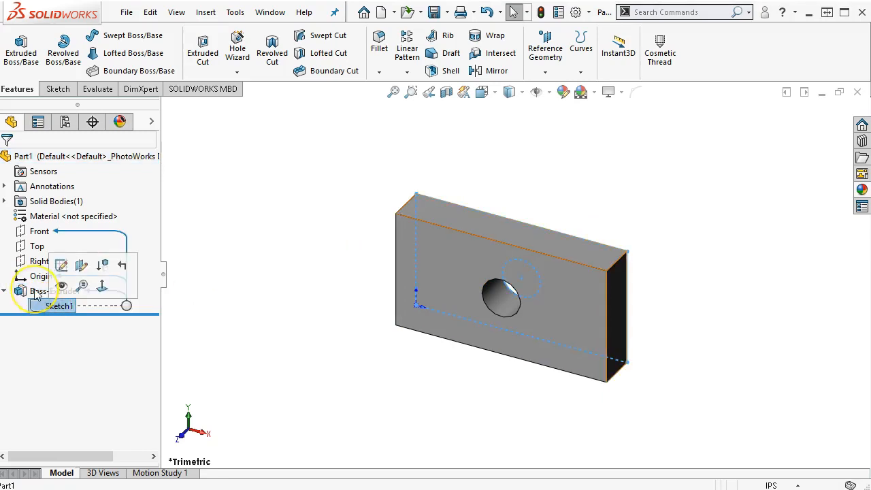
left_click(35, 291)
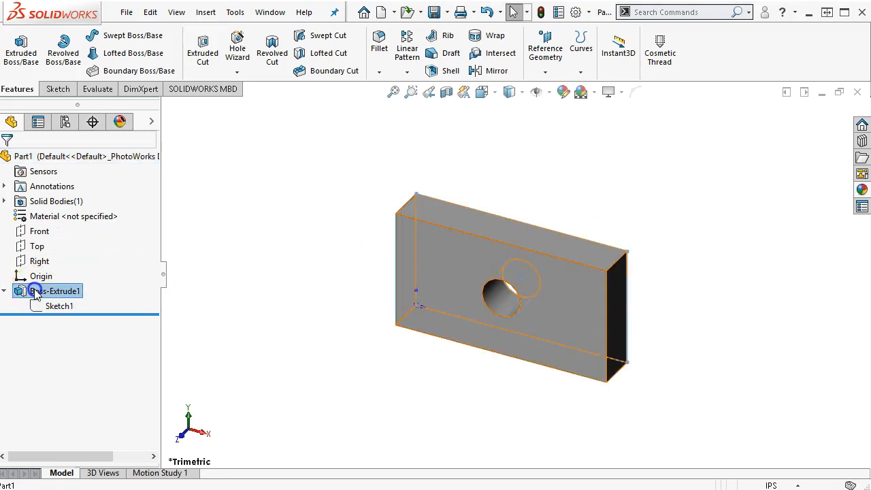
left_click(41, 291)
left_click(21, 292)
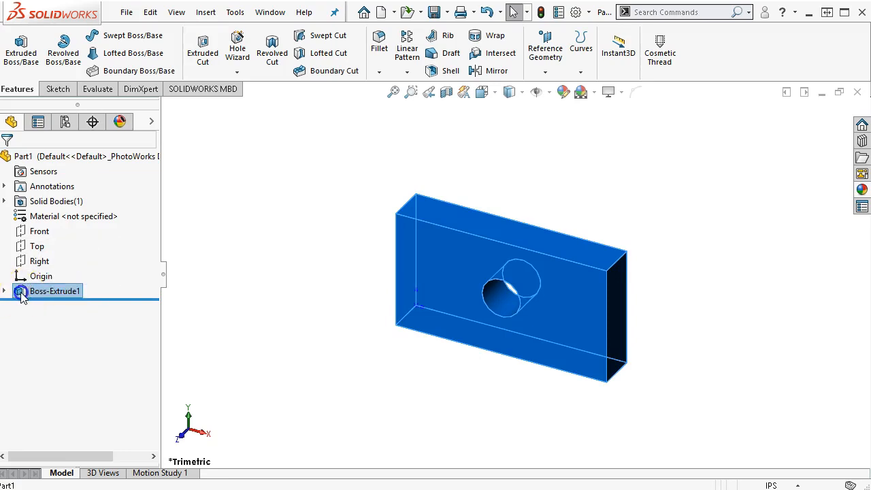
left_click(60, 345)
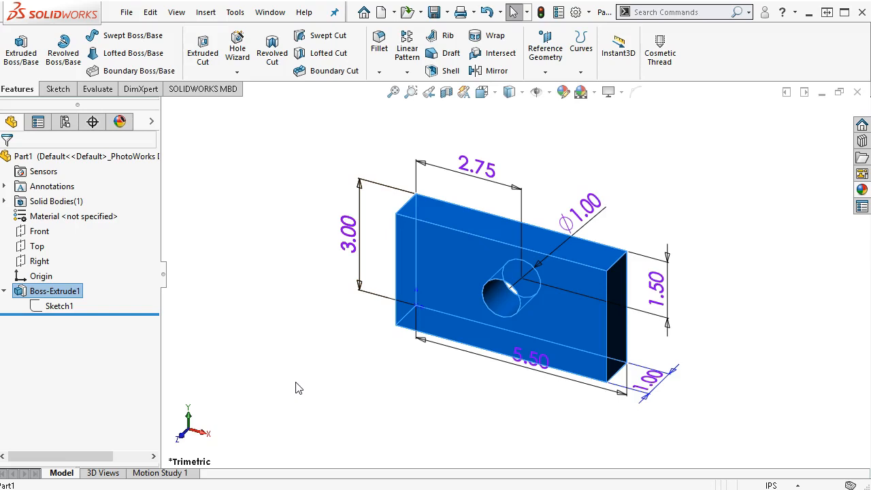
- Start saving the part and browse to the 2019S SW Assignments folder in OneDrive
left_click(438, 14)
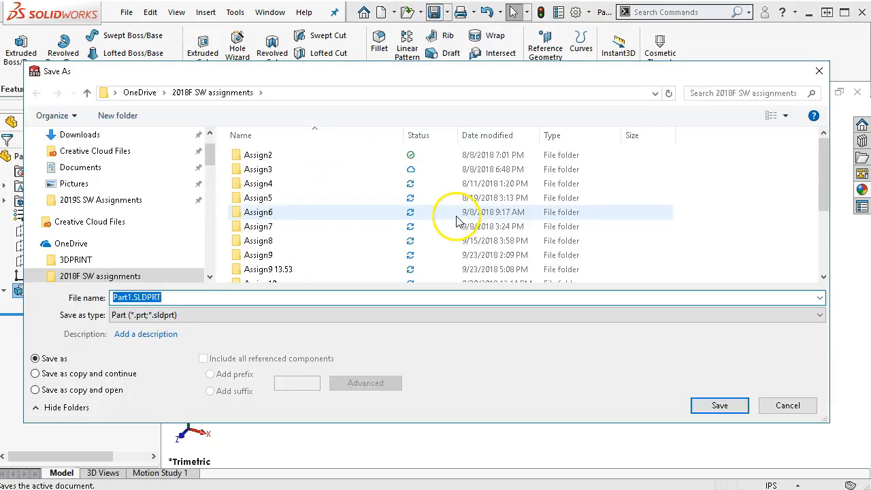
left_click(143, 93)
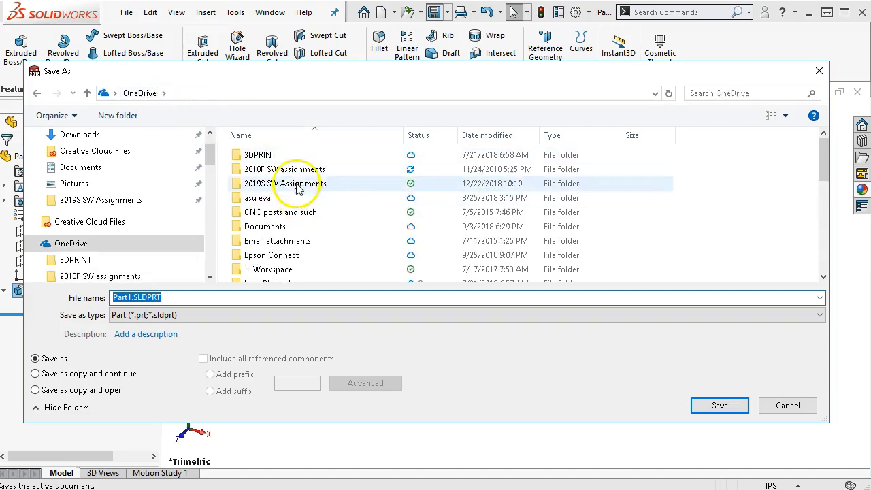
double_click(293, 184)
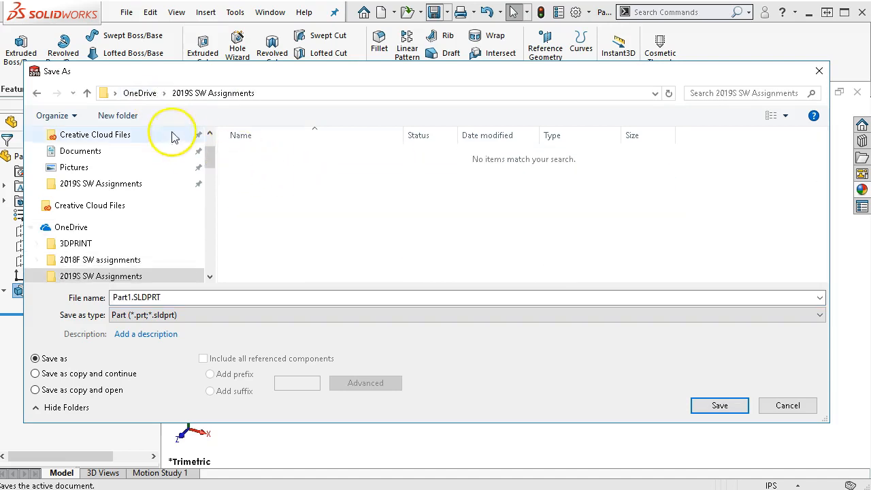
- Create a new folder named Ch1-1 inside the 2019S SW Assignments folder
left_click(136, 115)
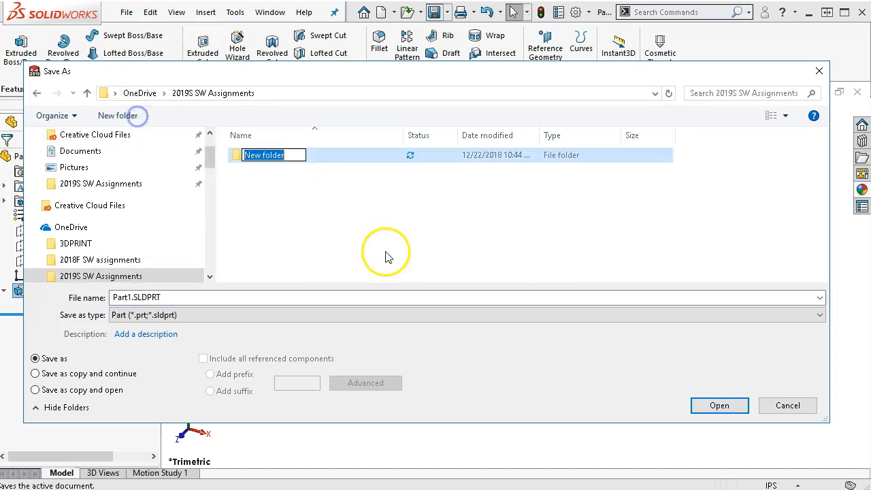
type("C")
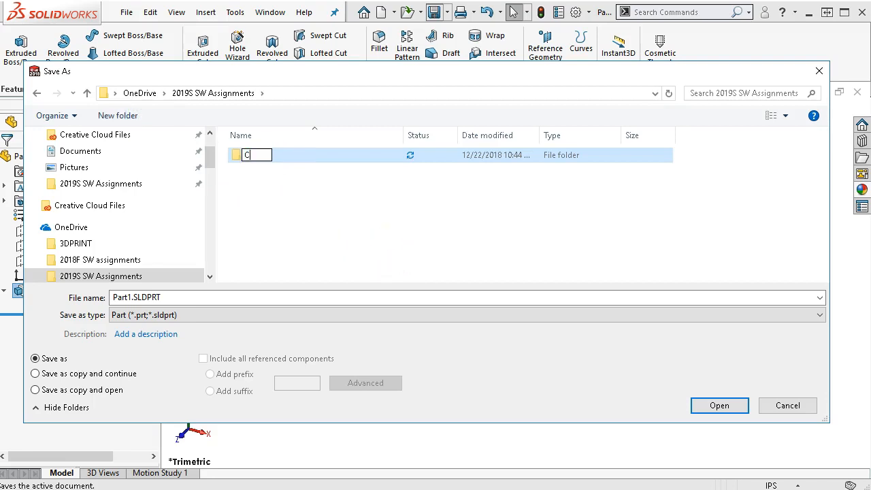
type("hapter1")
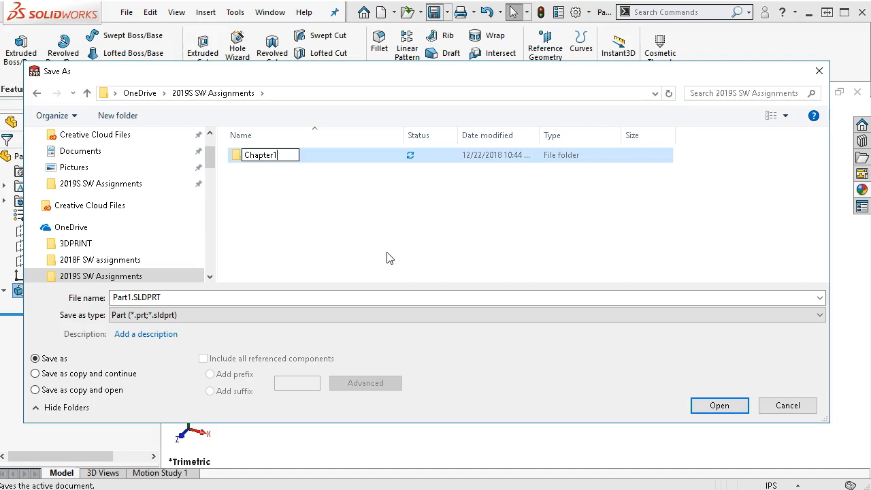
key("BackSpace")
key("BackSpace")
key("BackSpace")
key("BackSpace")
key("BackSpace")
key("BackSpace")
type("1-1")
key("Return")
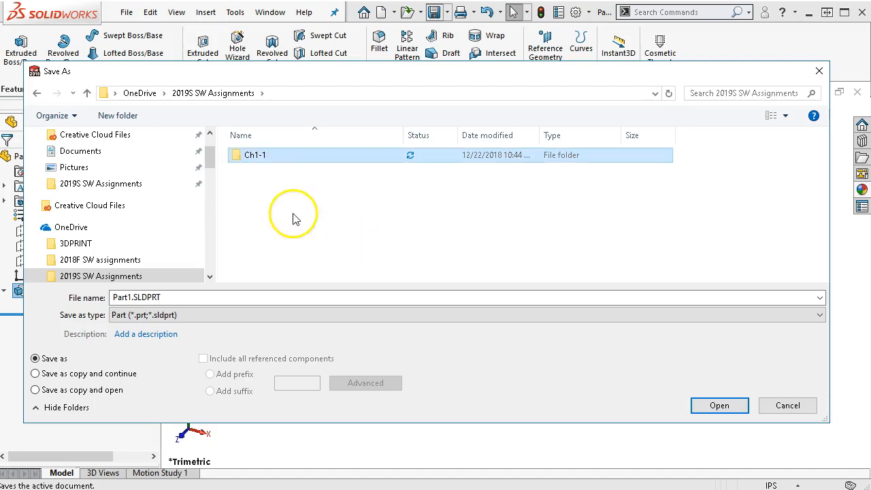
- Save the part in the Ch1-1 folder under the file name P1-1 jl and deselect the extruded feature
double_click(252, 162)
left_click(172, 297)
left_click_drag(170, 297, 112, 280)
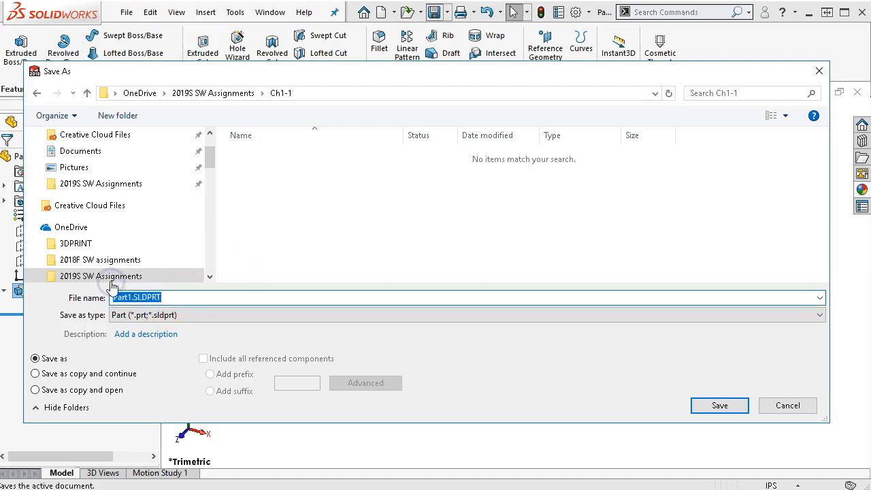
key("BackSpace")
type("P1-1 jl")
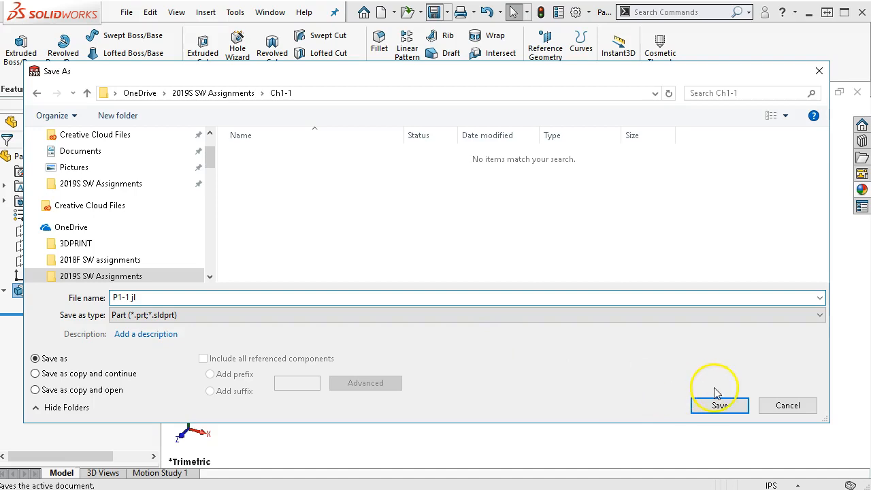
left_click(706, 406)
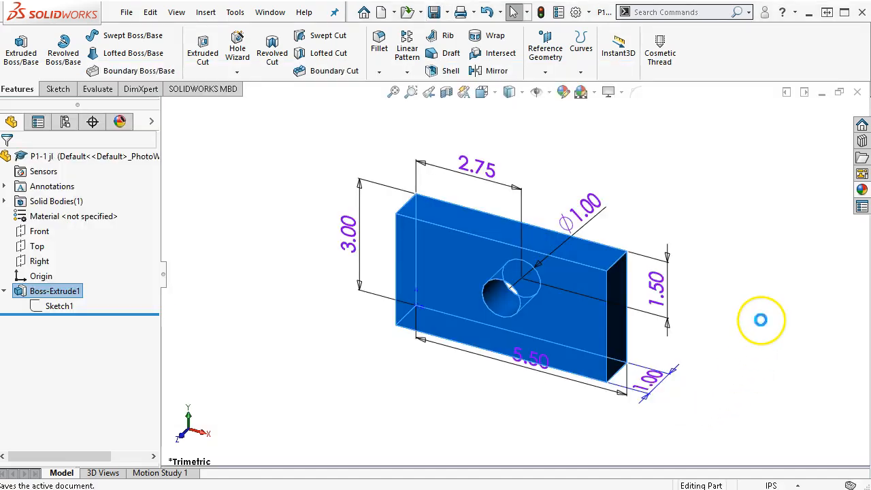
left_click(762, 321)
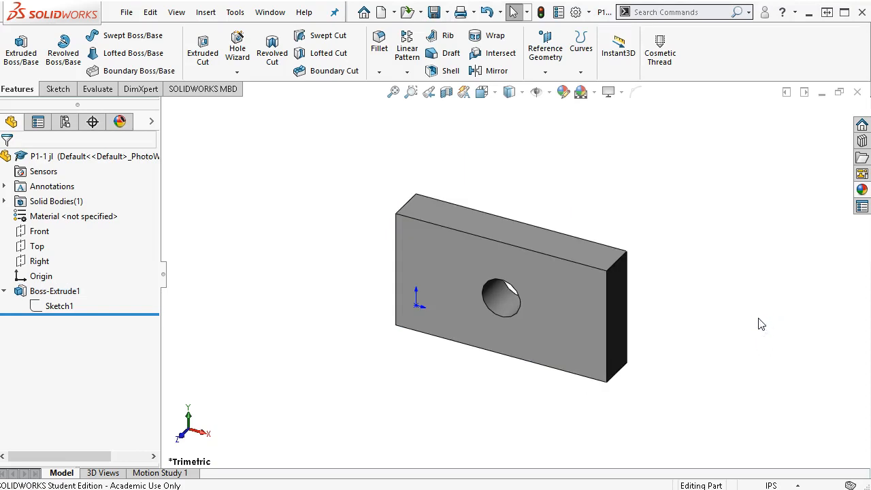